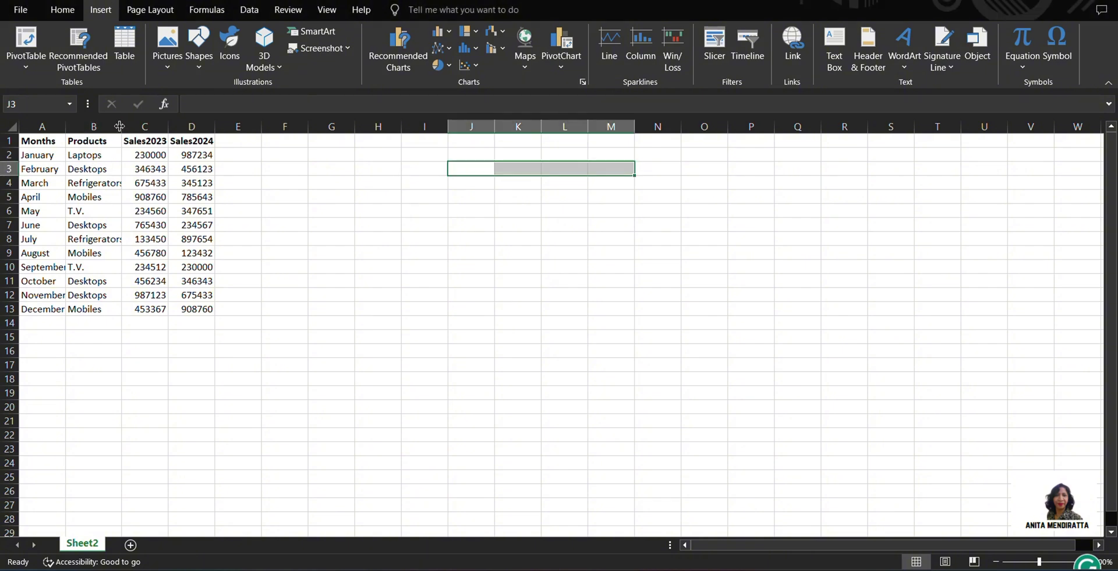
Auto-fit the width of the Products column to its contents
double_click(122, 126)
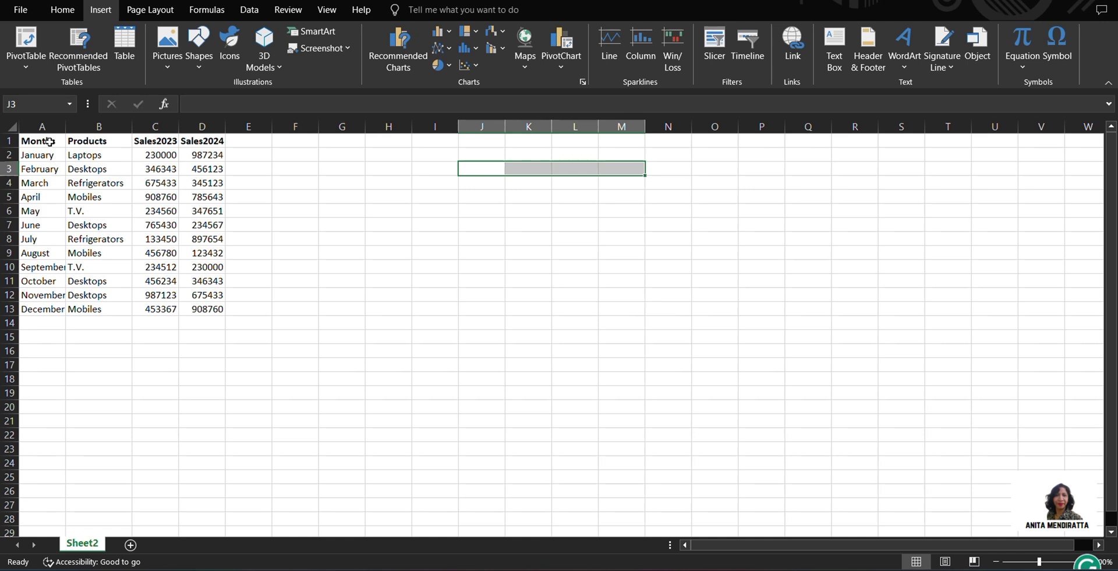
click(49, 141)
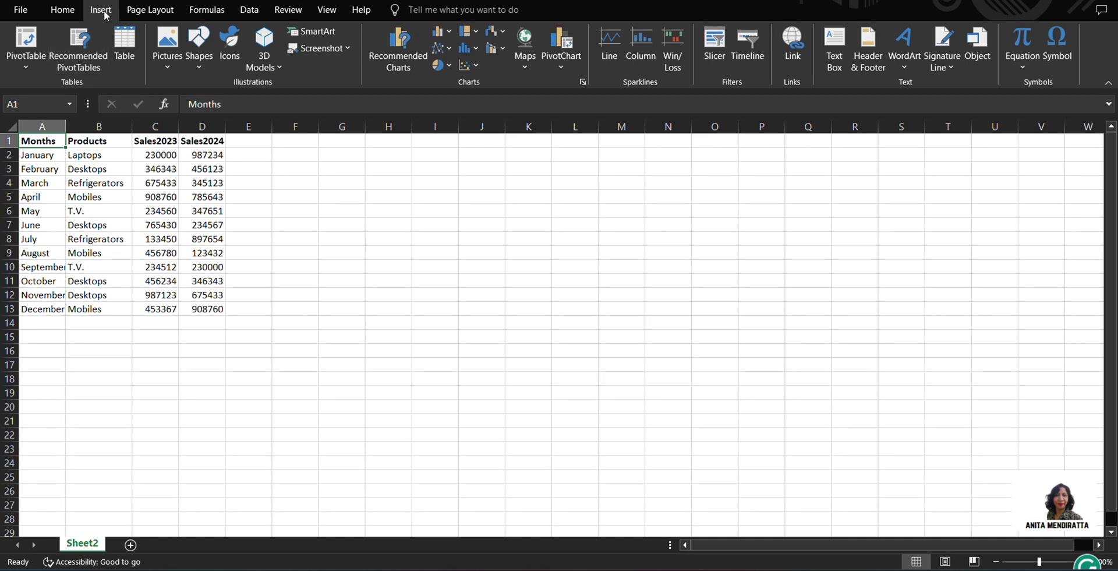
key(Down)
key(Down)
click(18, 60)
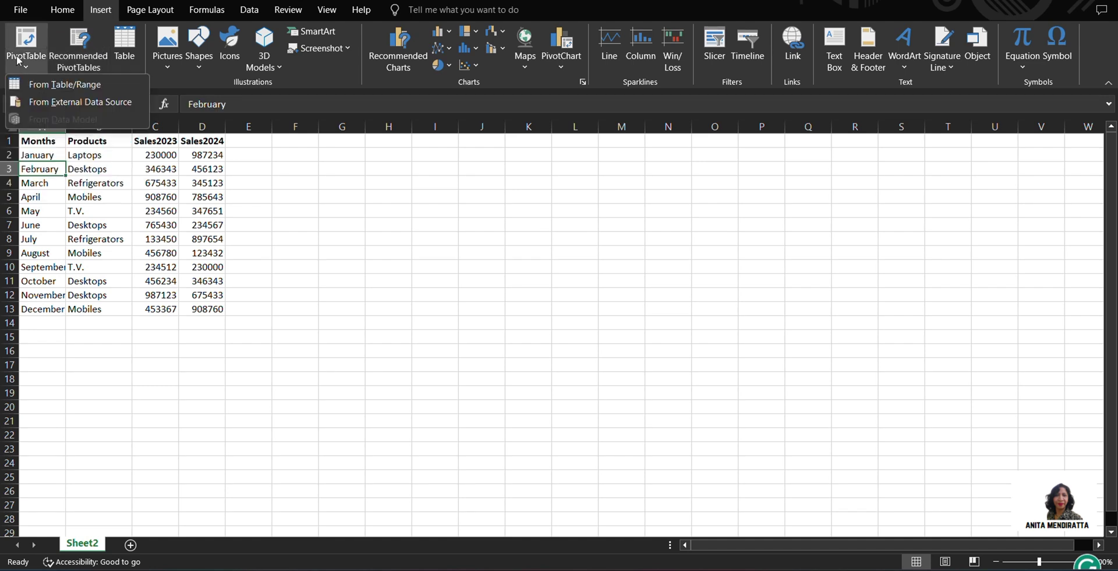
click(64, 84)
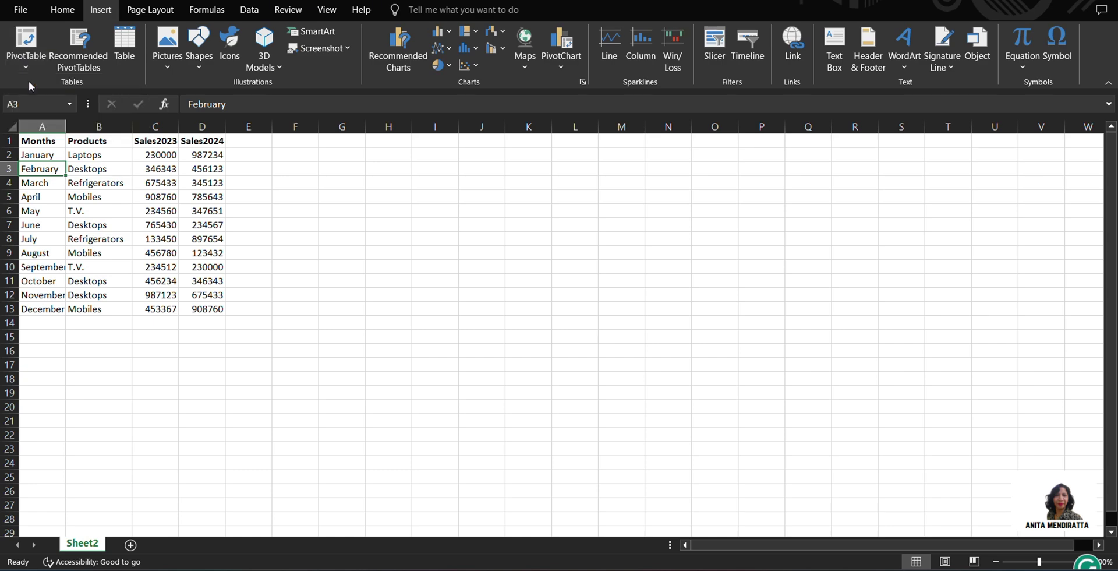
drag(687, 236, 574, 196)
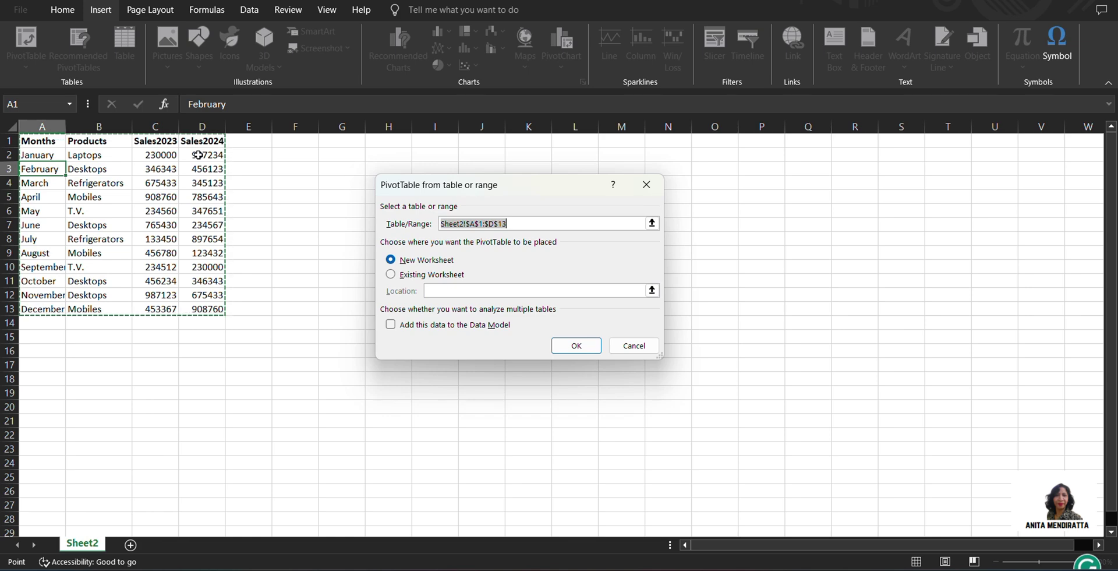
key(Escape)
Convert the sales data in A1:D13 into a table with headers
drag(35, 140, 193, 303)
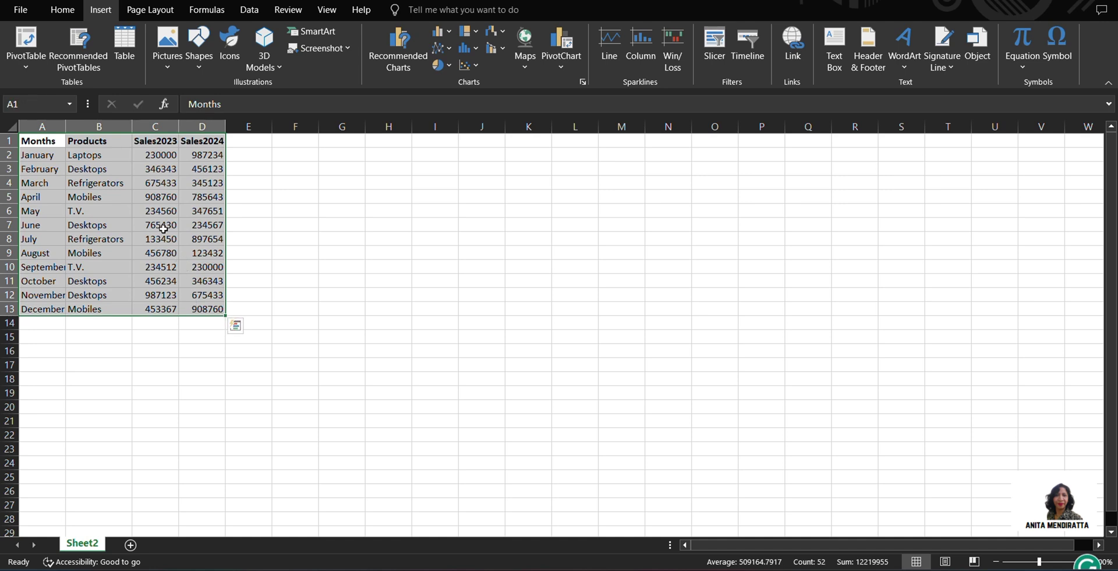
click(124, 47)
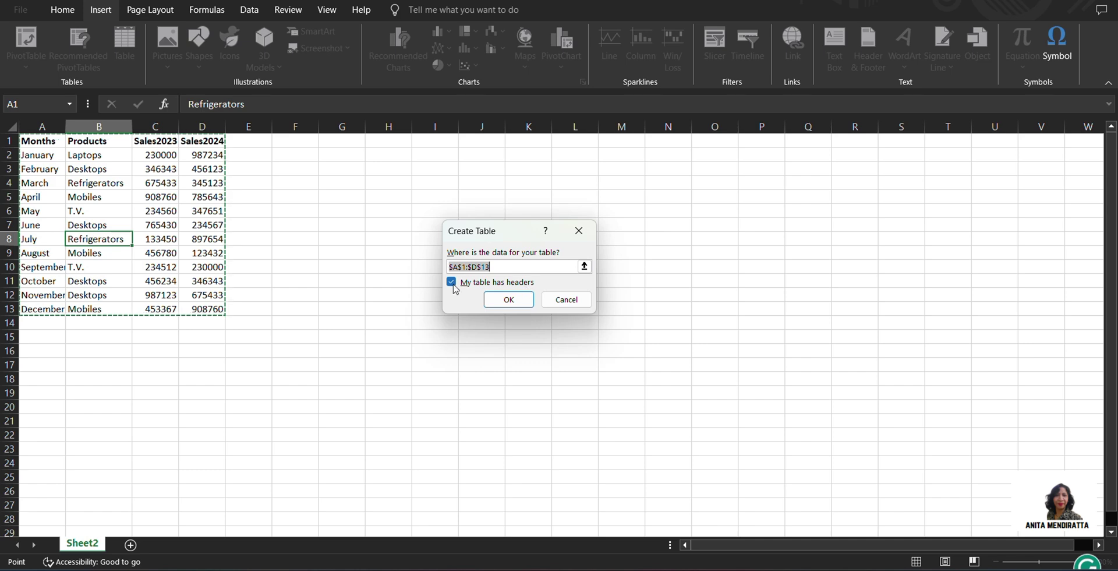
click(508, 299)
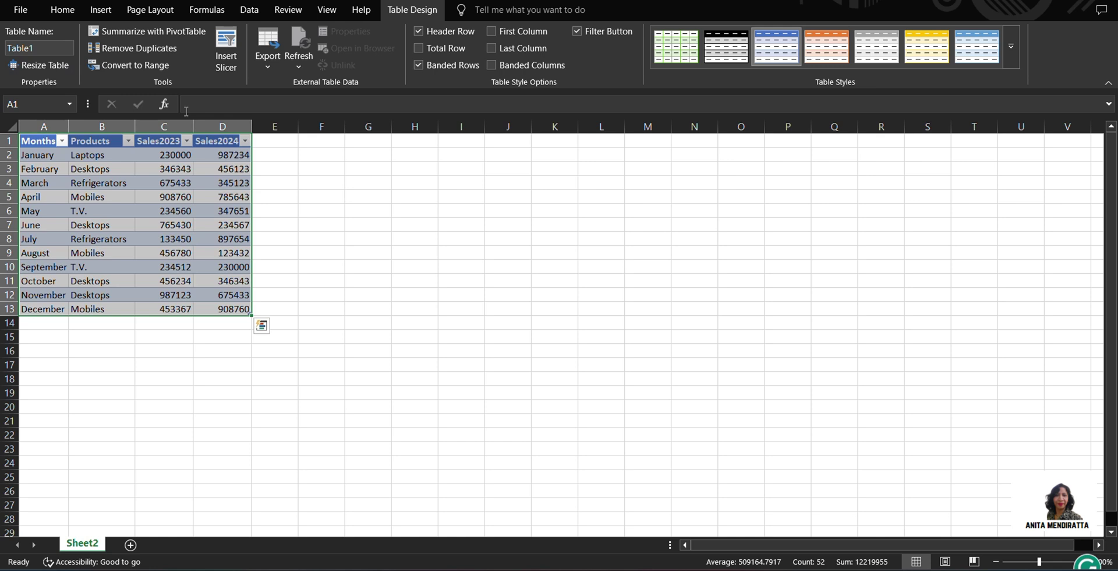
Rename the table with the author's first name and surname initial, and apply the plain uncoloured style from the Light table styles
click(35, 47)
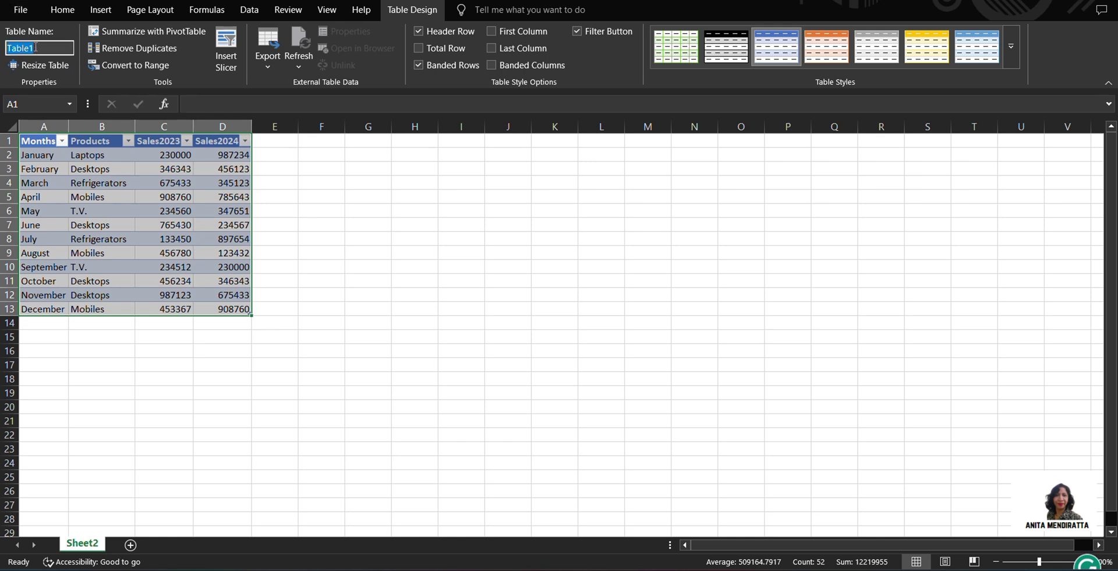
text(AnitaM)
key(Return)
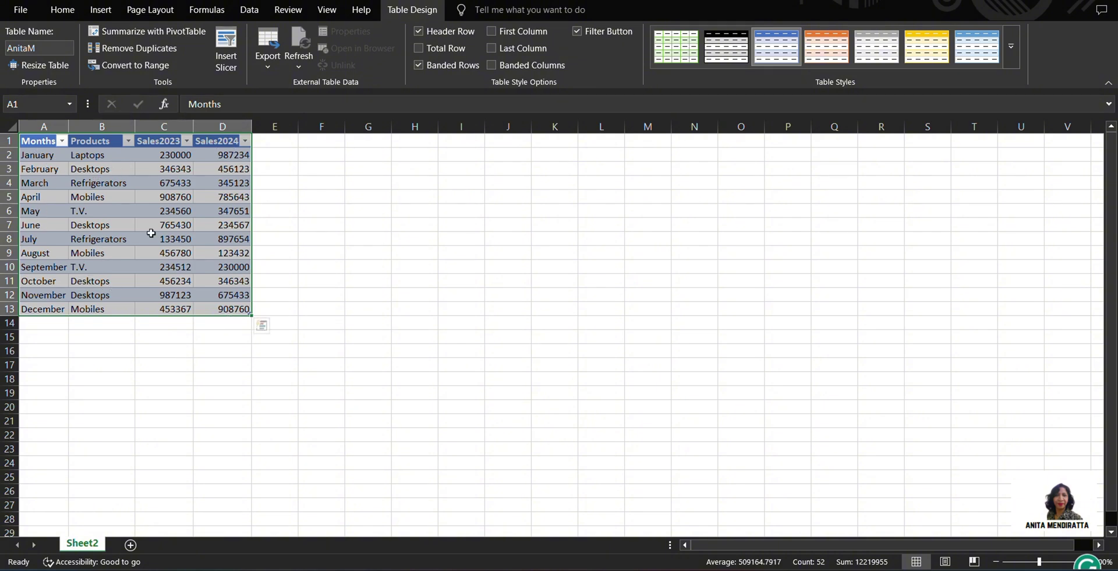
click(1010, 46)
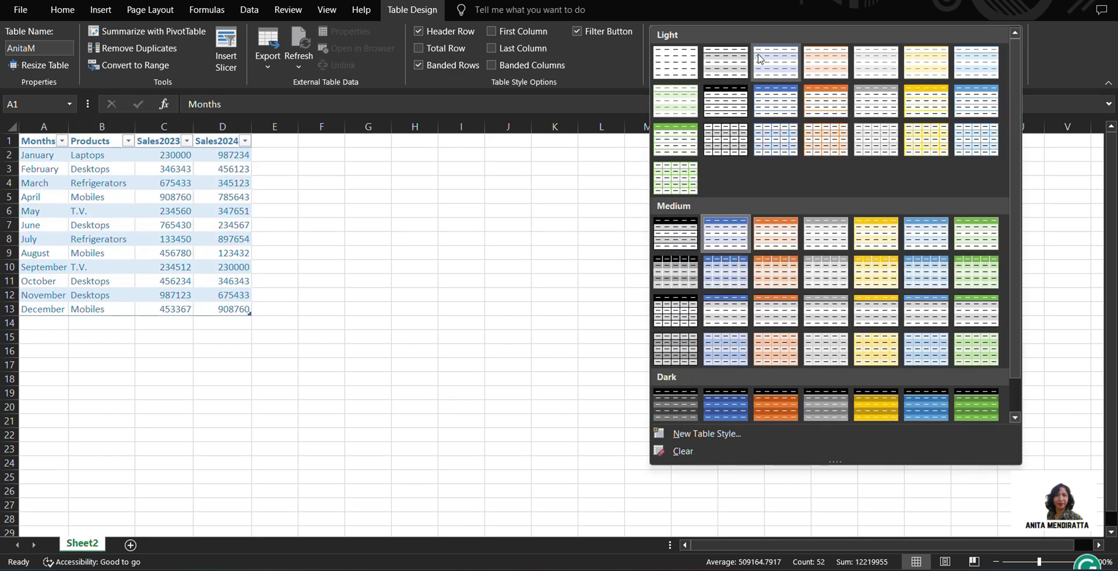
click(668, 71)
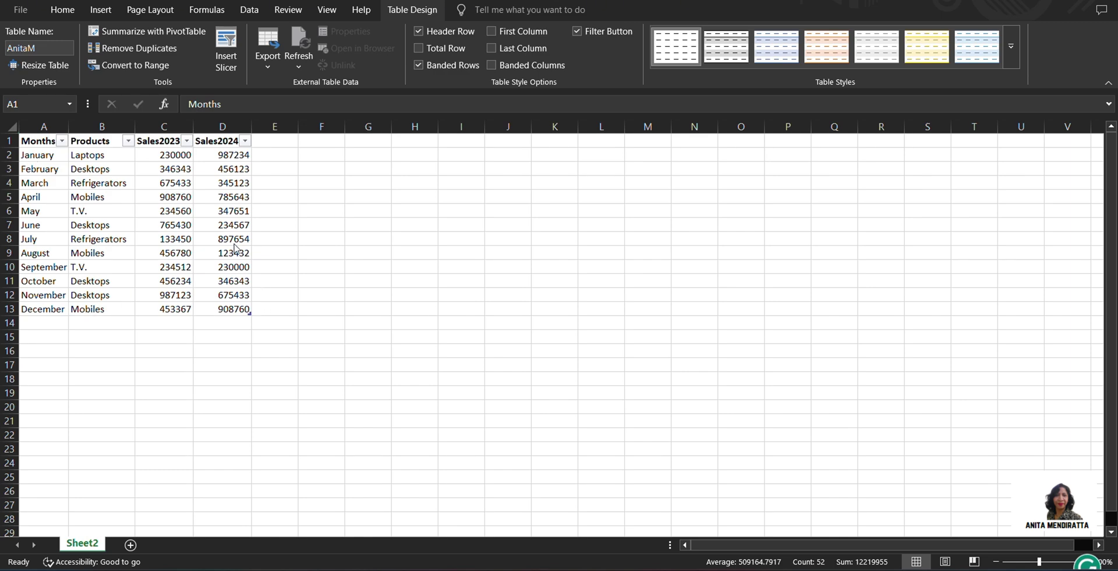
Insert a PivotTable based on the named sales table and place it on a new worksheet
click(86, 197)
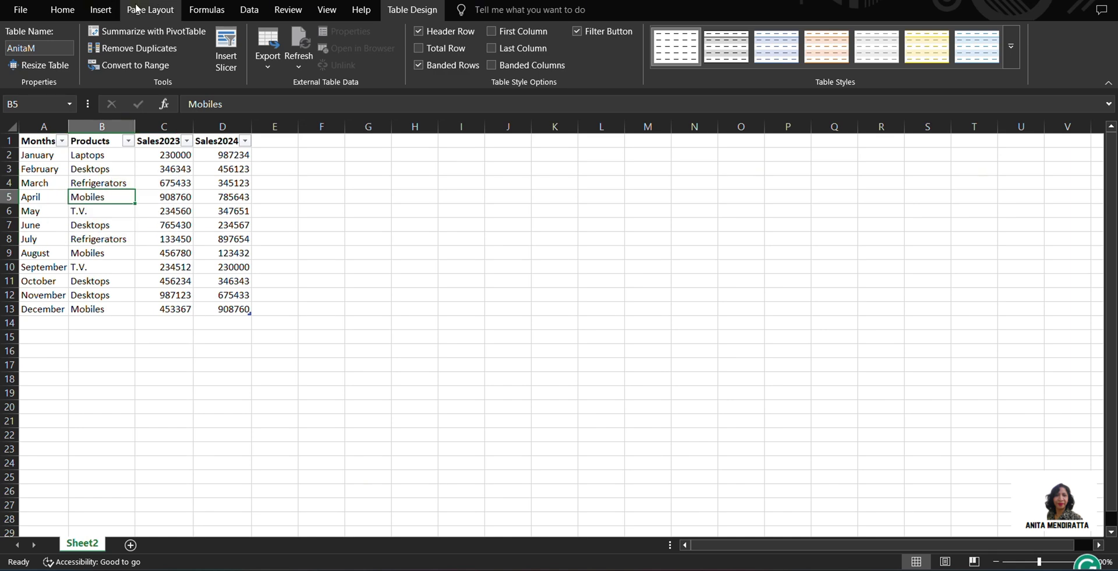
click(103, 10)
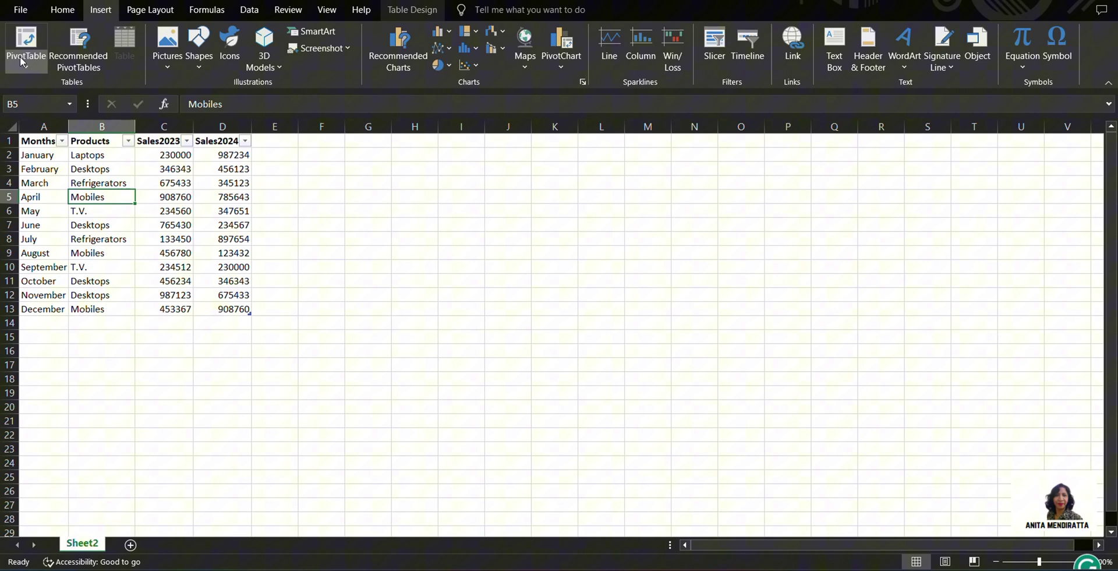
click(22, 62)
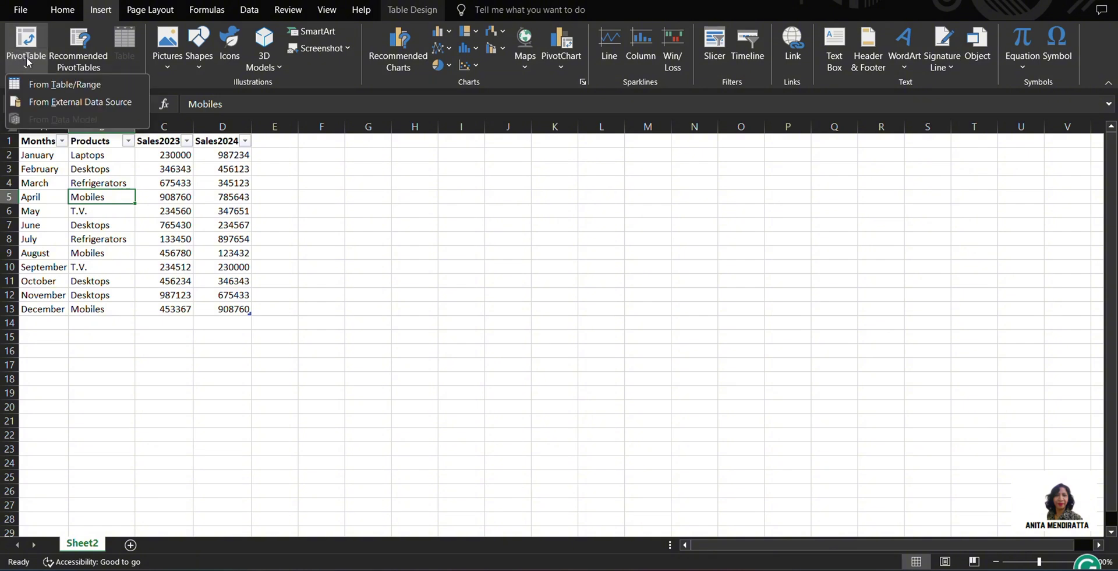
click(45, 85)
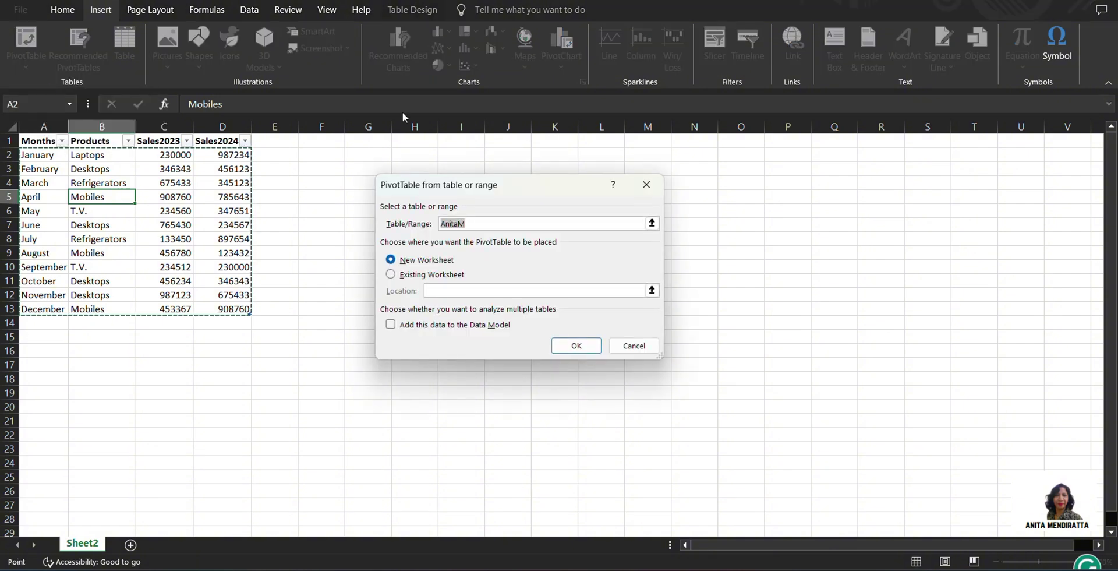
drag(541, 185, 497, 179)
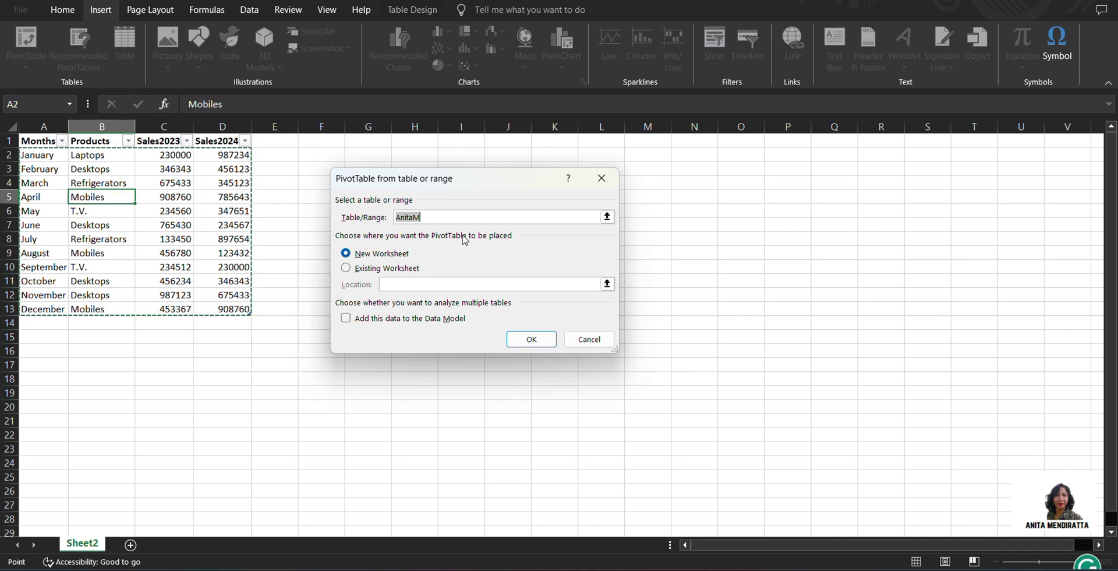
click(346, 268)
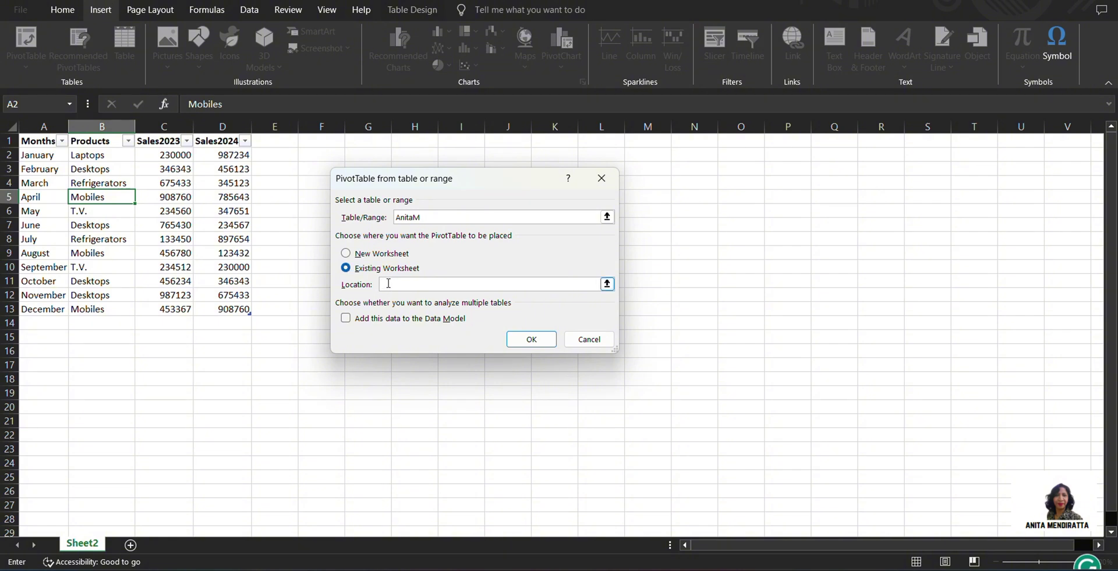
click(346, 256)
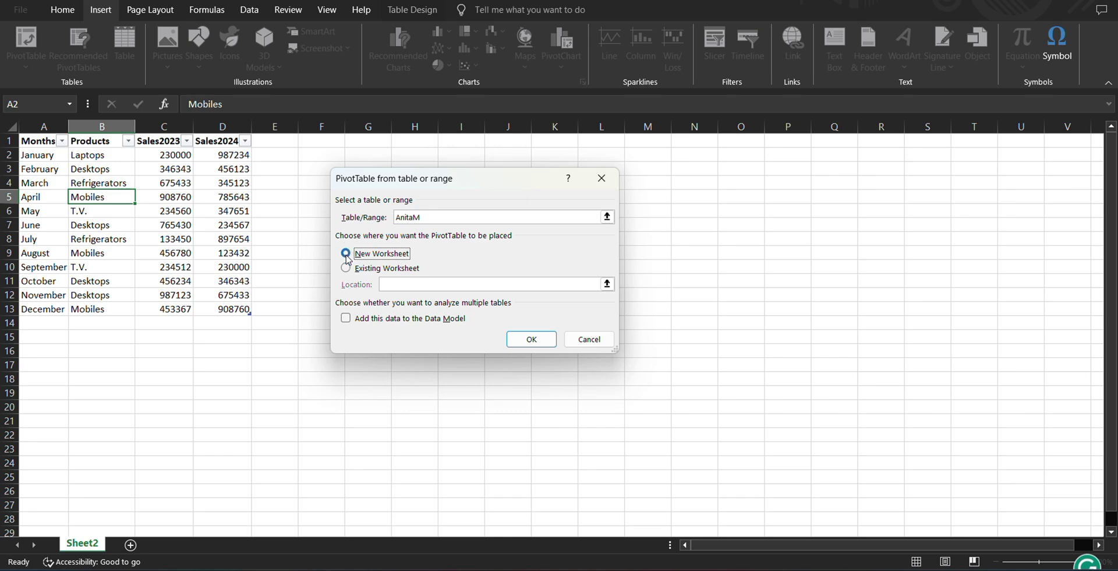
click(531, 339)
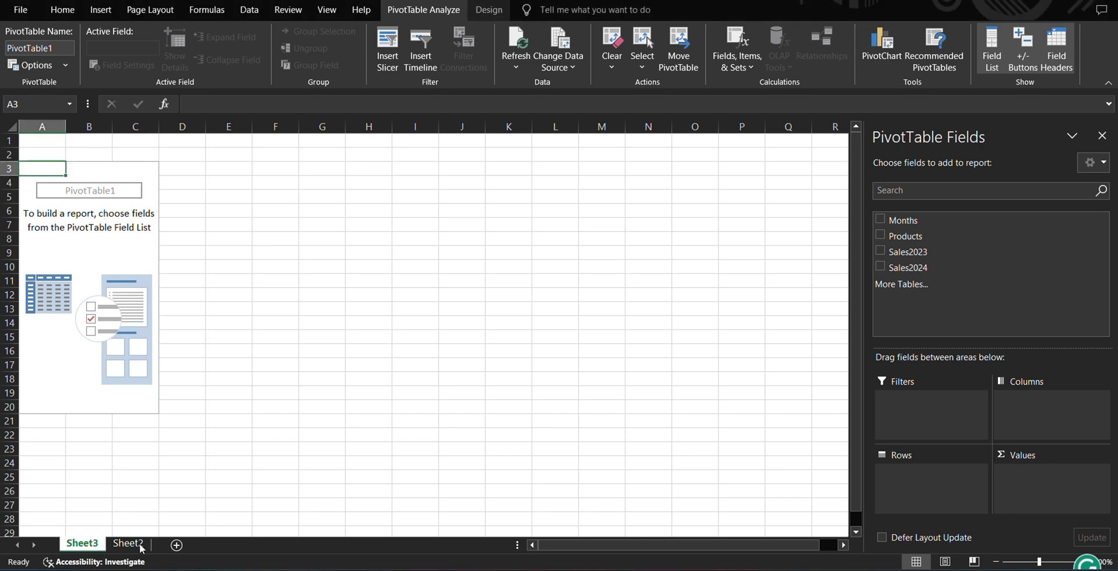
Build the PivotTable on Sheet3 with Months as rows and Sales2023 and Sales2024 as values
click(134, 543)
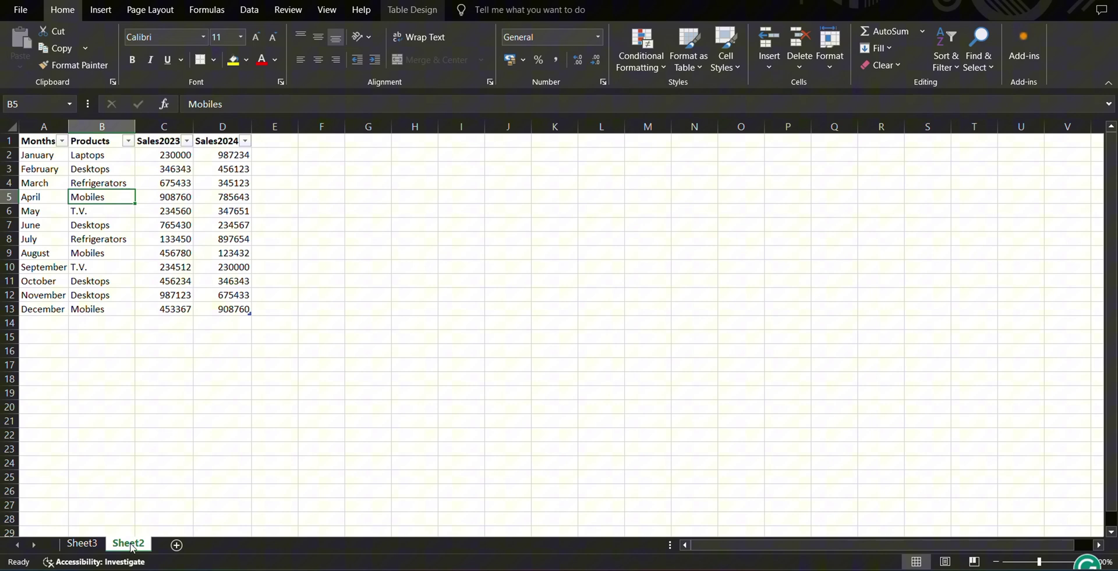
click(86, 544)
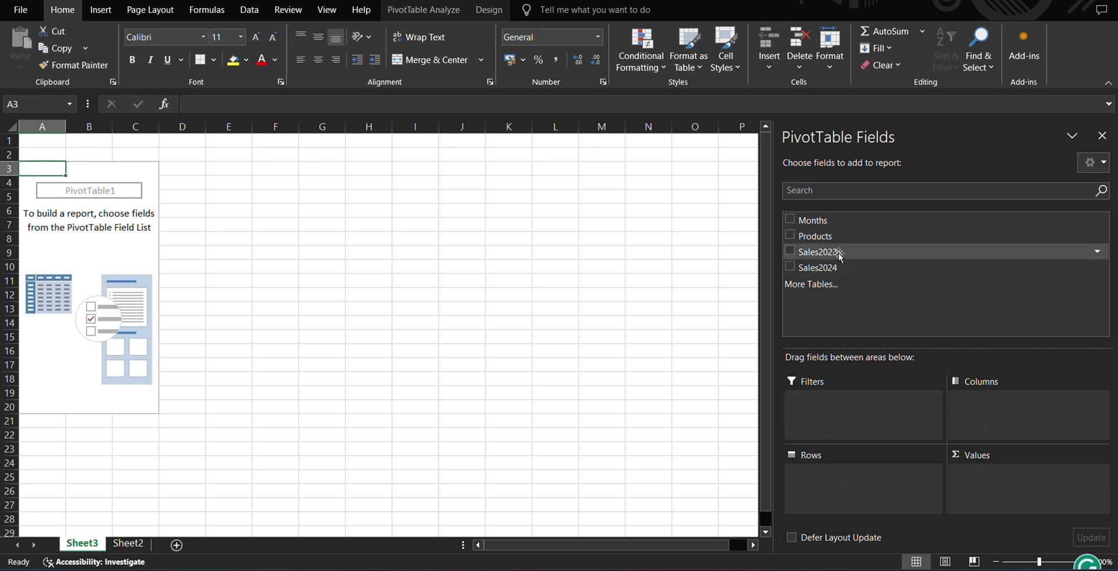
drag(817, 223, 838, 473)
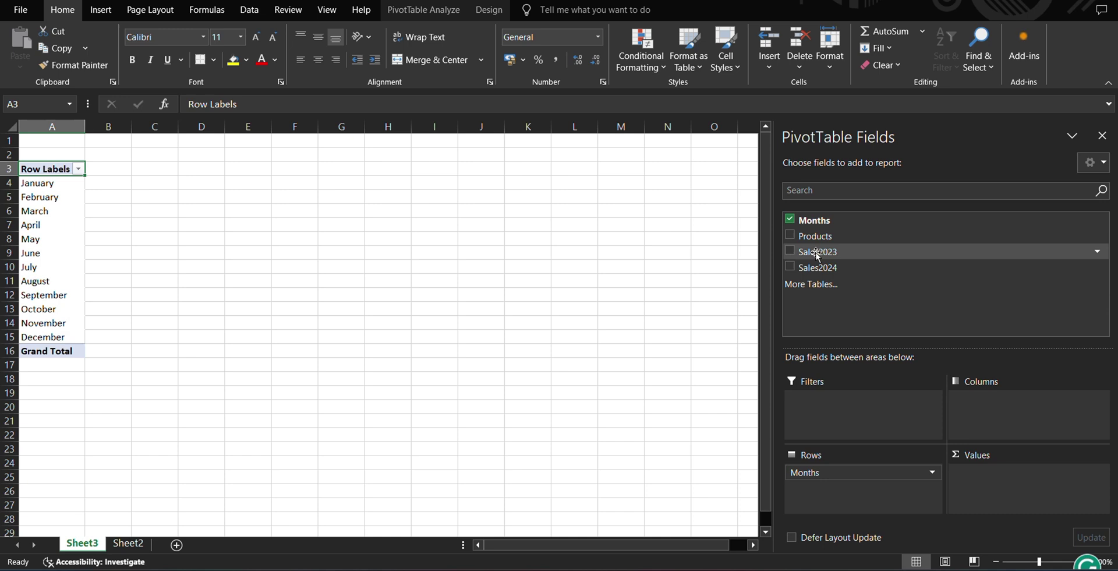
drag(817, 254, 995, 472)
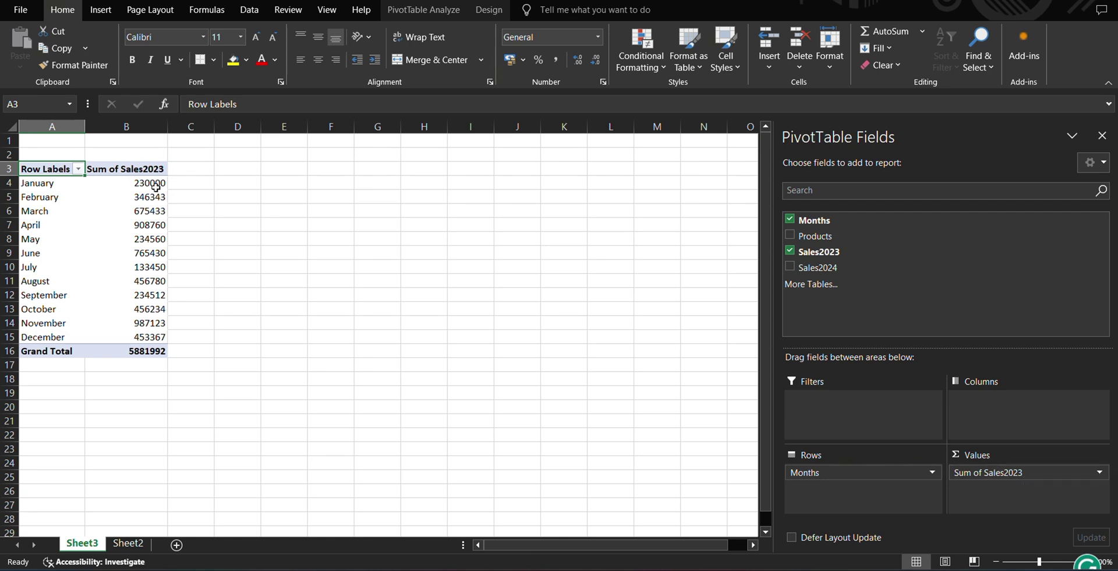
drag(806, 267, 990, 498)
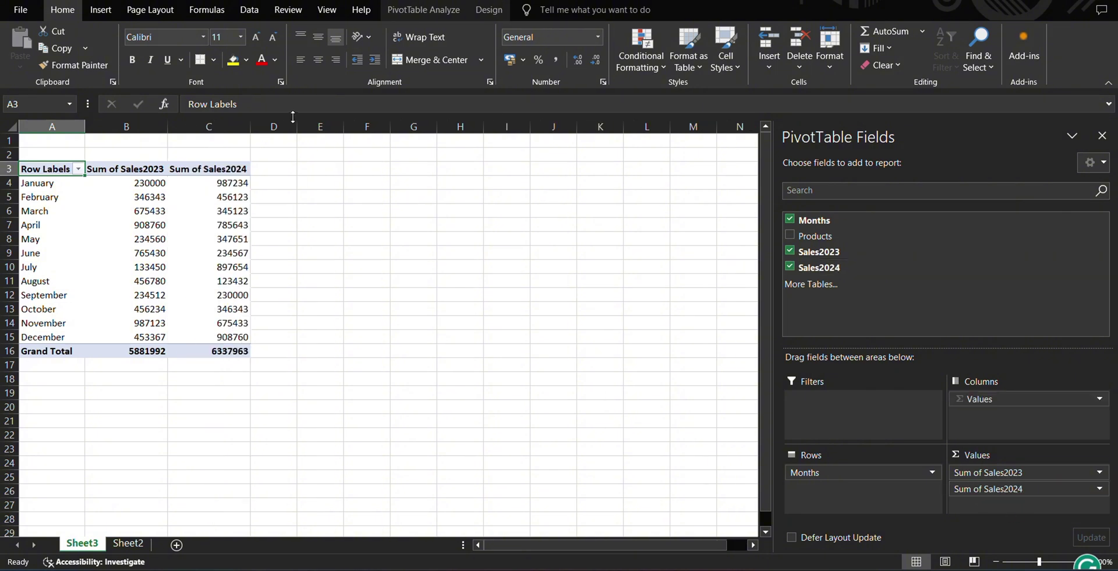
Change the Sales2023 value field to be summarized by Max
mouse_move(231, 323)
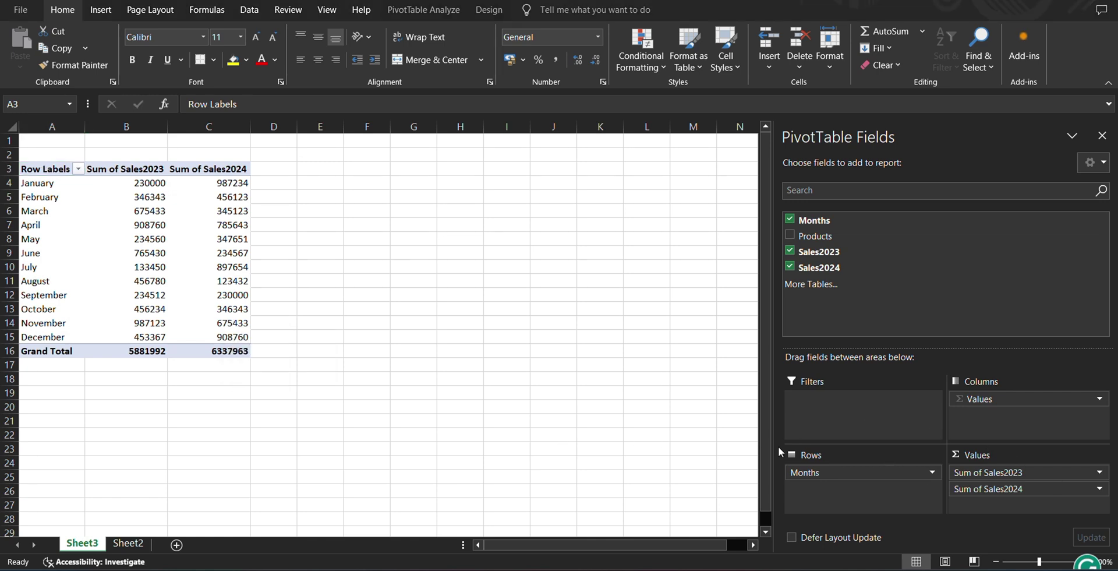
click(1100, 473)
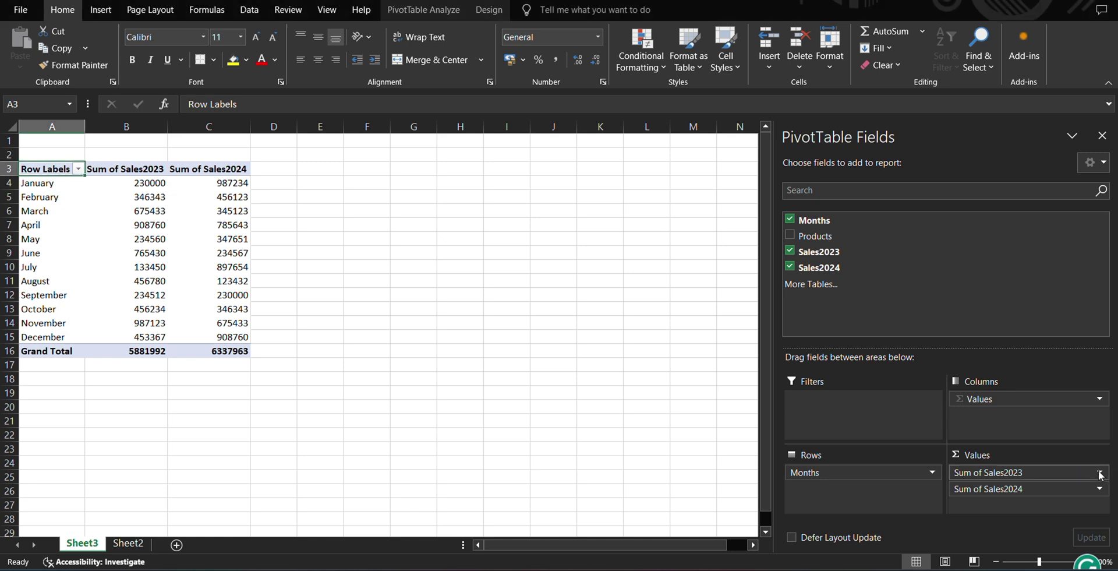
click(1100, 473)
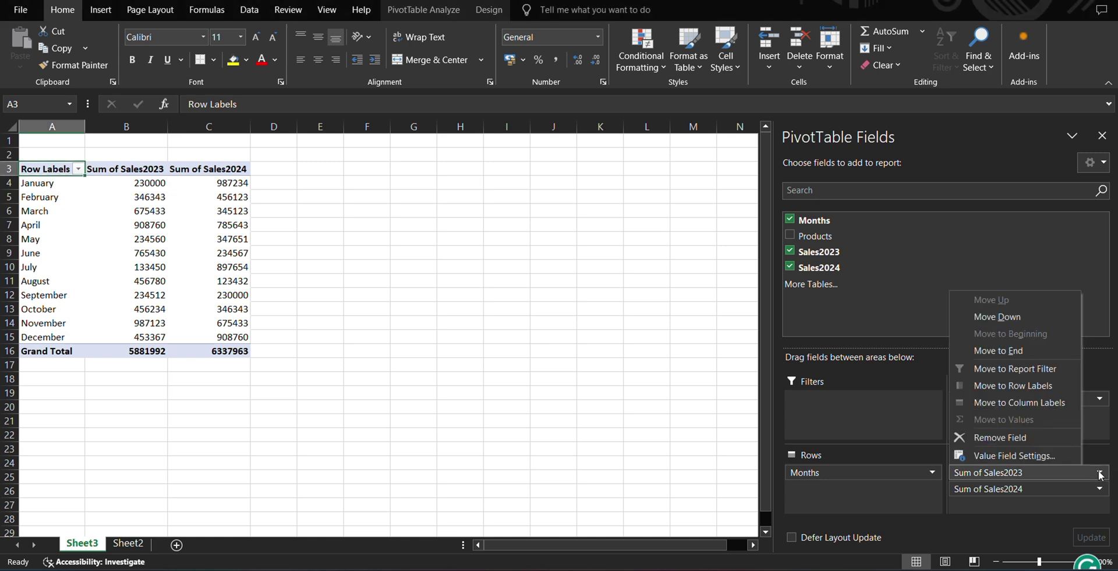
click(1071, 455)
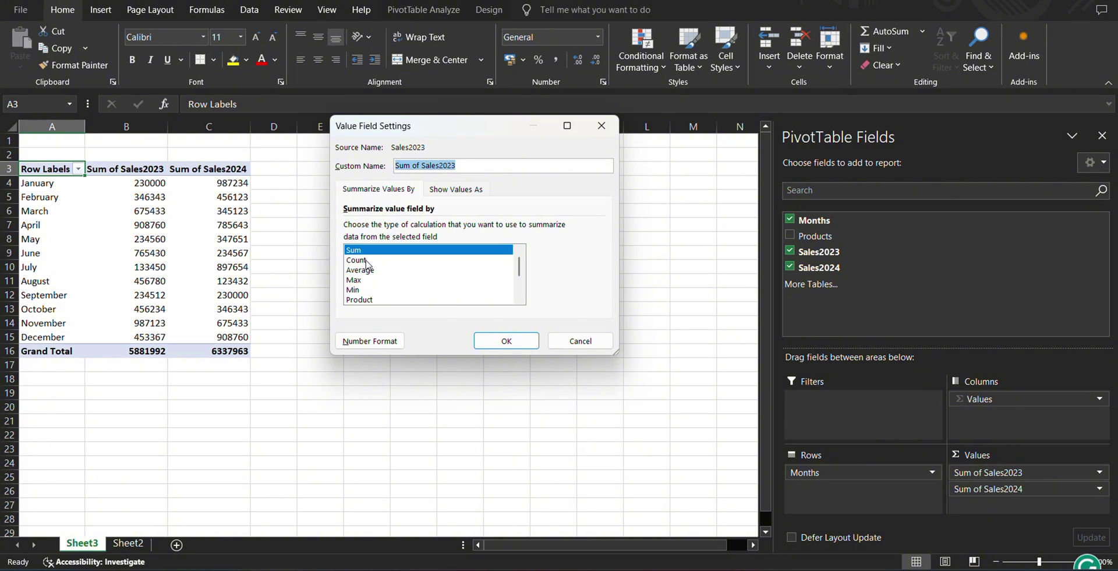
click(361, 282)
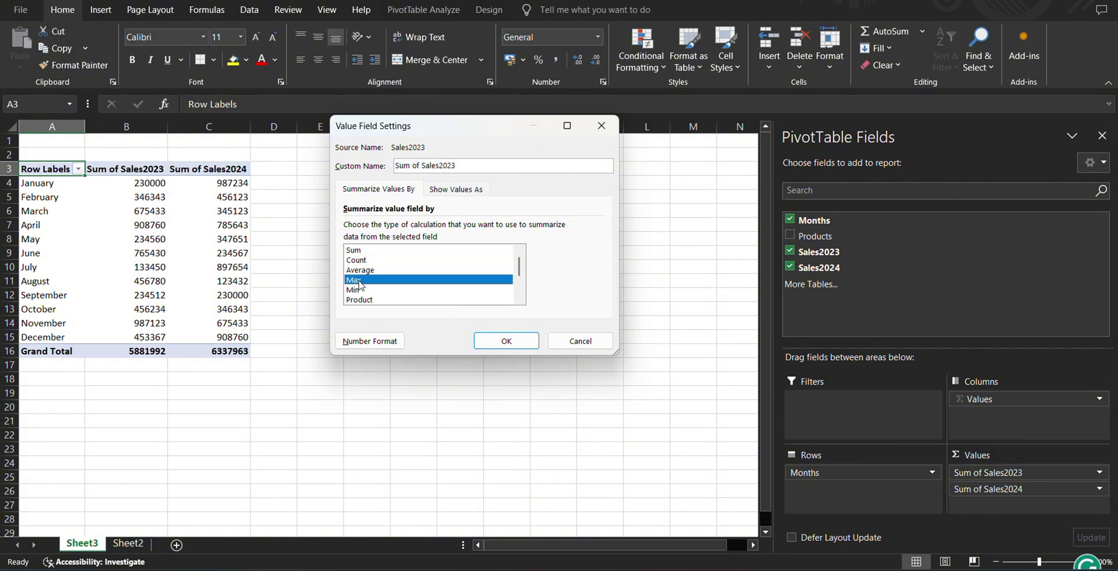
click(505, 341)
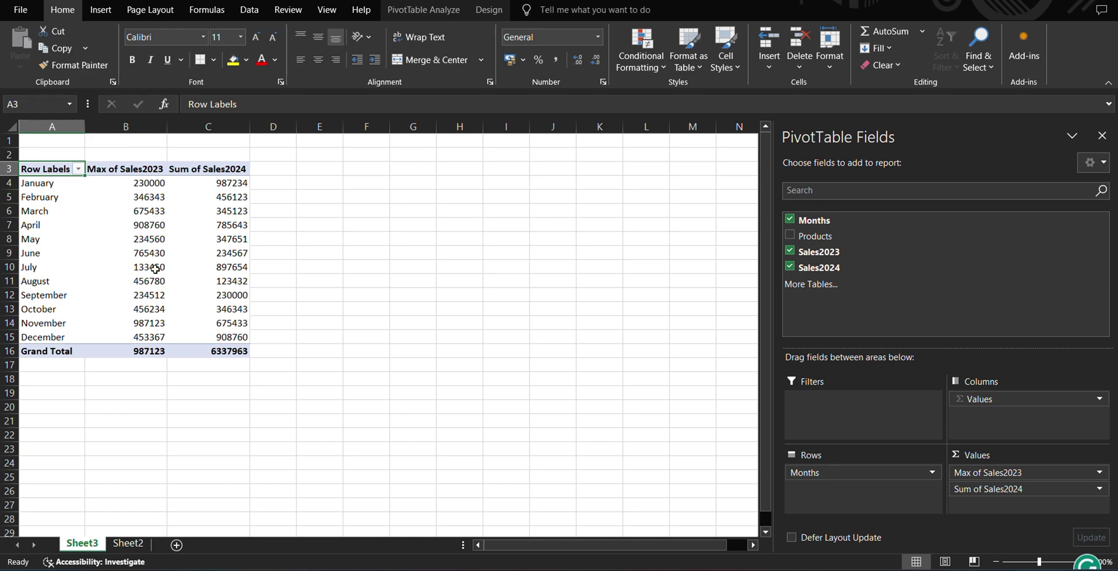
Change the Sales2024 value field to be summarized by Average
click(221, 168)
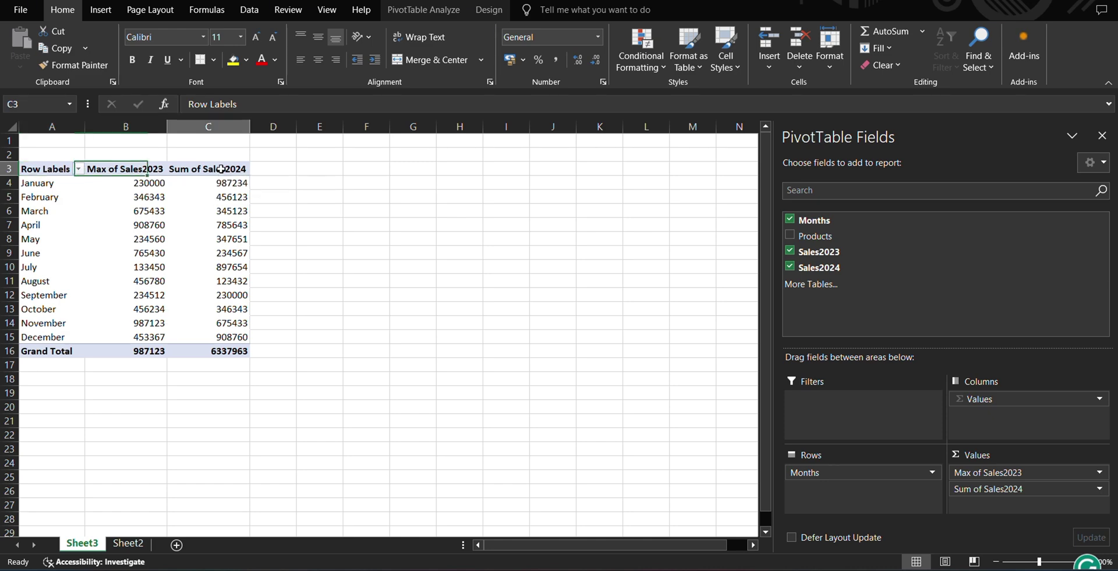
right_click(222, 169)
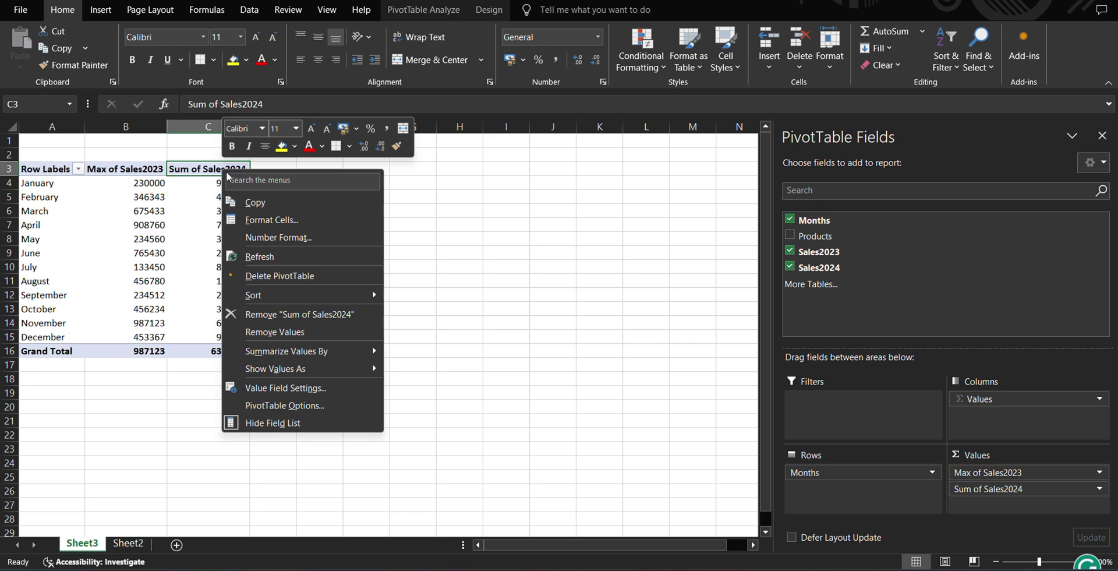
mouse_move(294, 354)
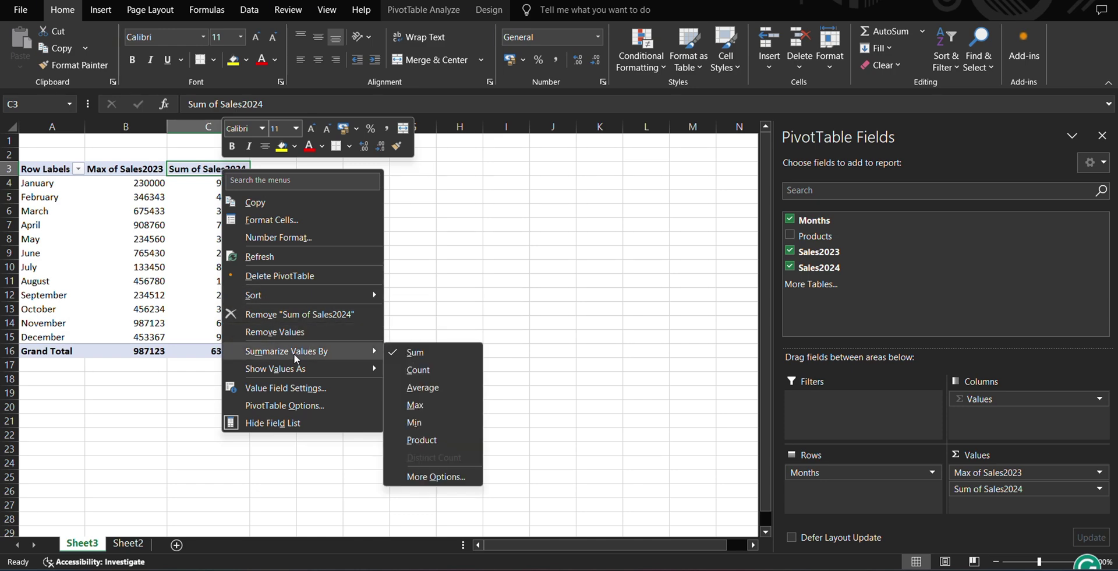
click(292, 387)
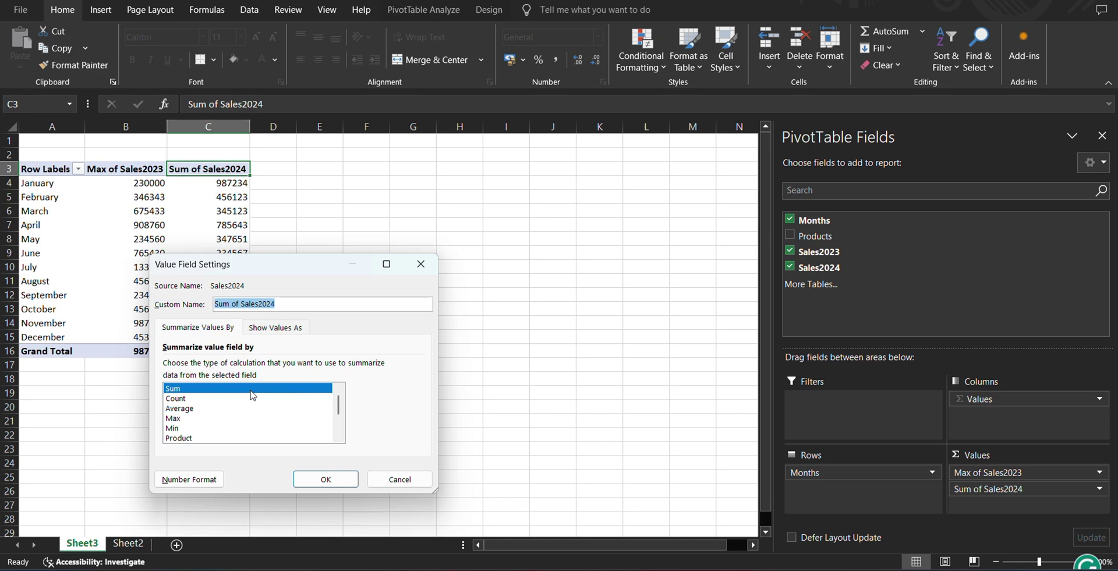
click(179, 408)
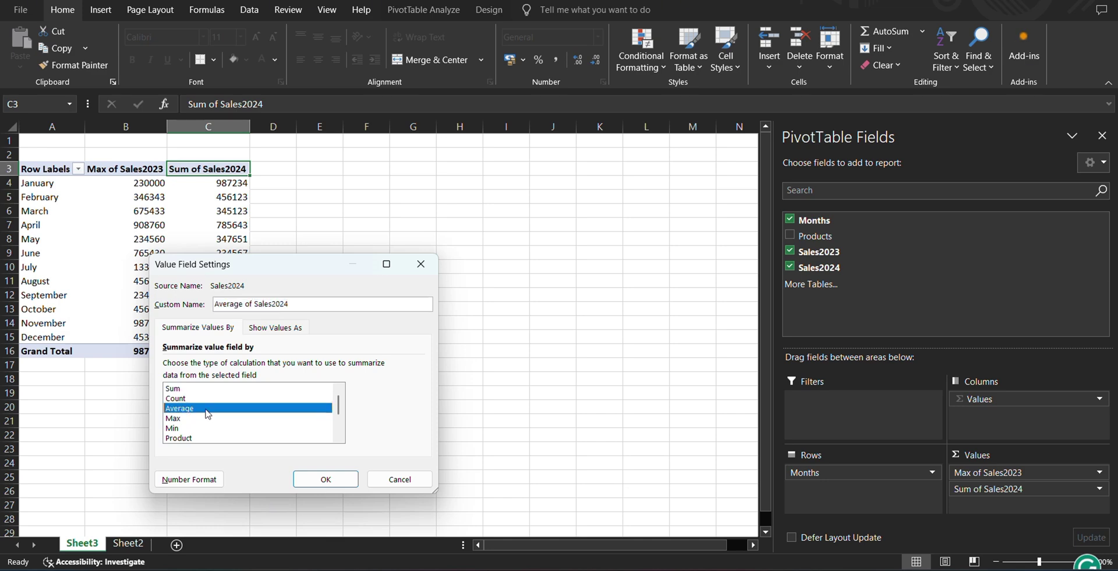
click(309, 476)
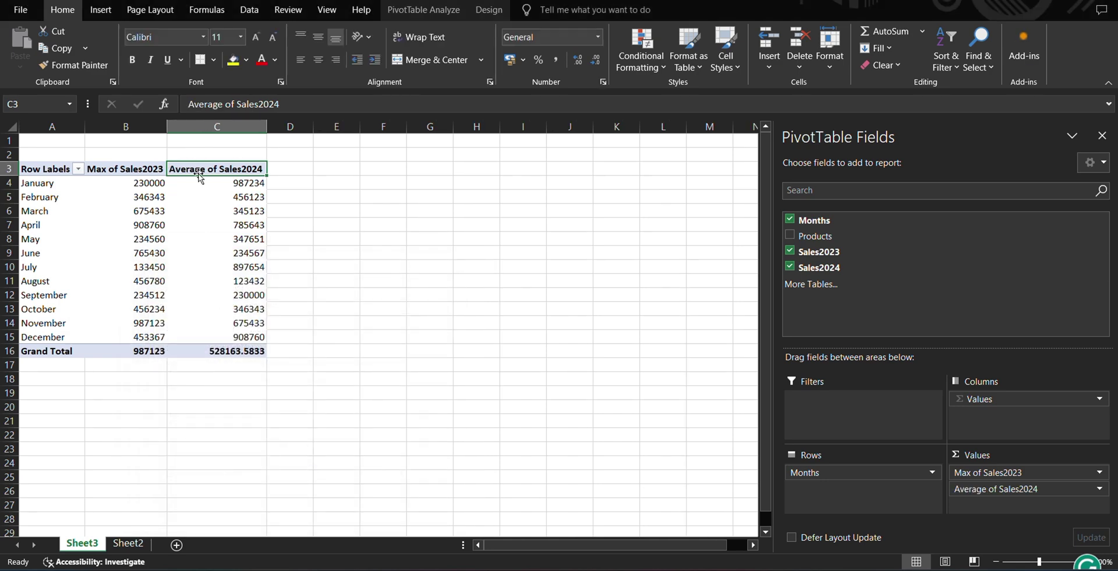
Set the Sales2023 value field to be summarized by Sum
click(118, 167)
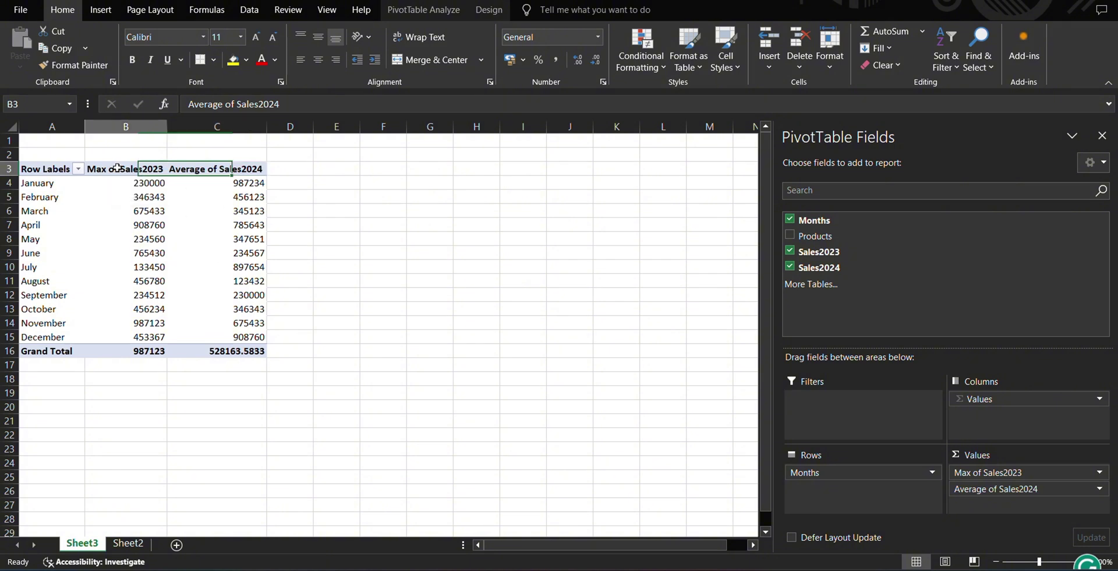
right_click(117, 168)
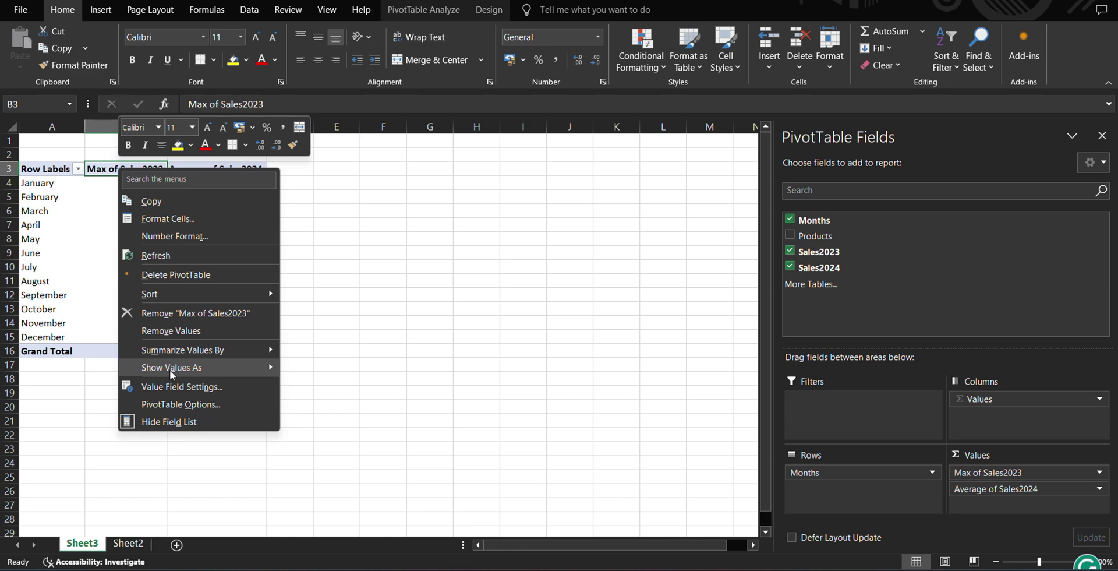
click(175, 387)
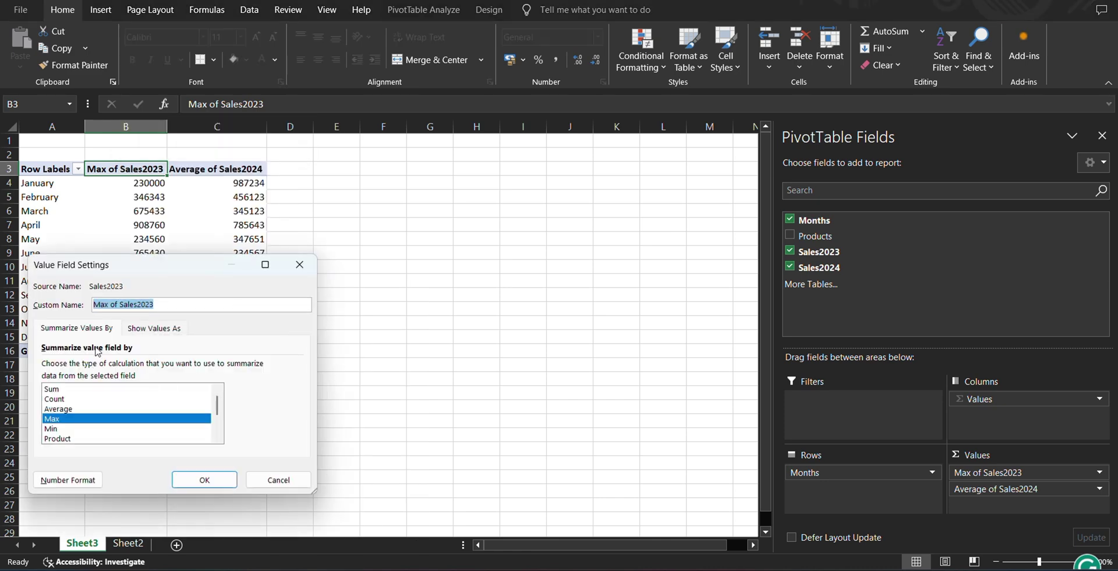
click(64, 389)
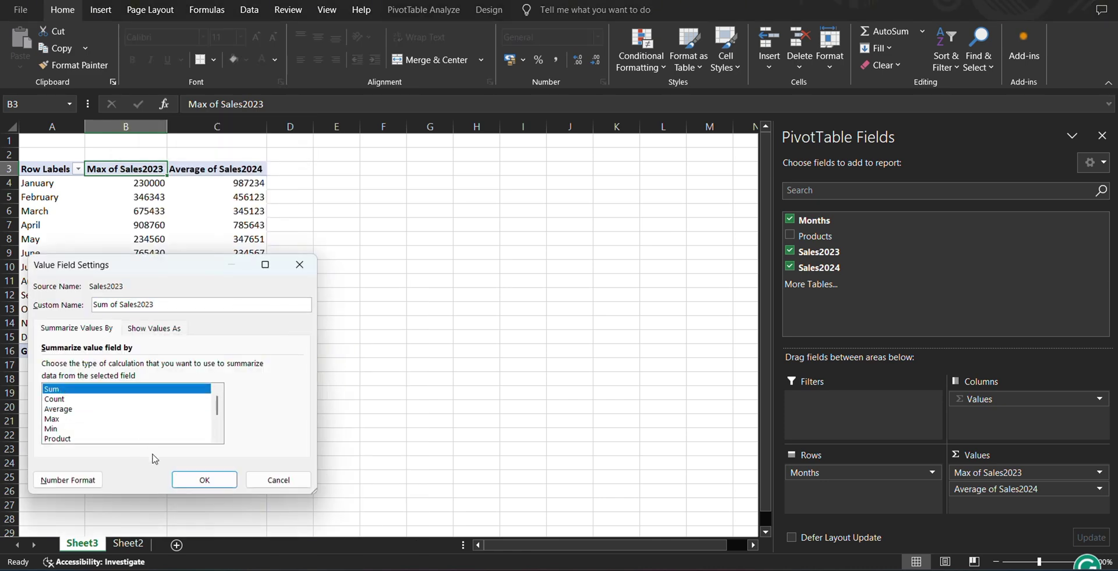
click(206, 480)
Set the Sales2024 value field to be summarized by Sum
right_click(223, 173)
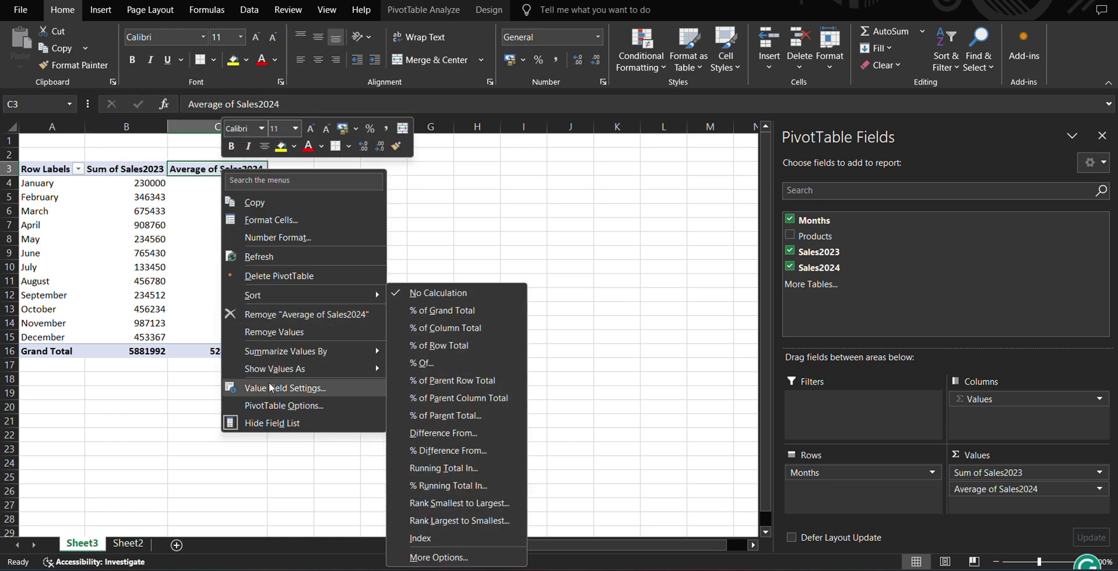
click(273, 387)
click(163, 393)
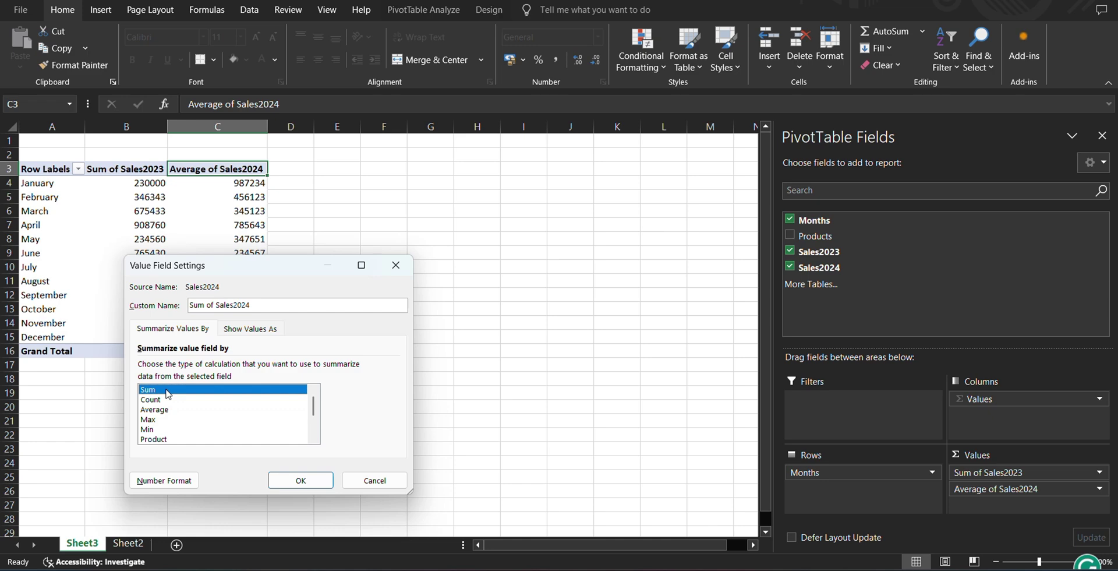
click(308, 482)
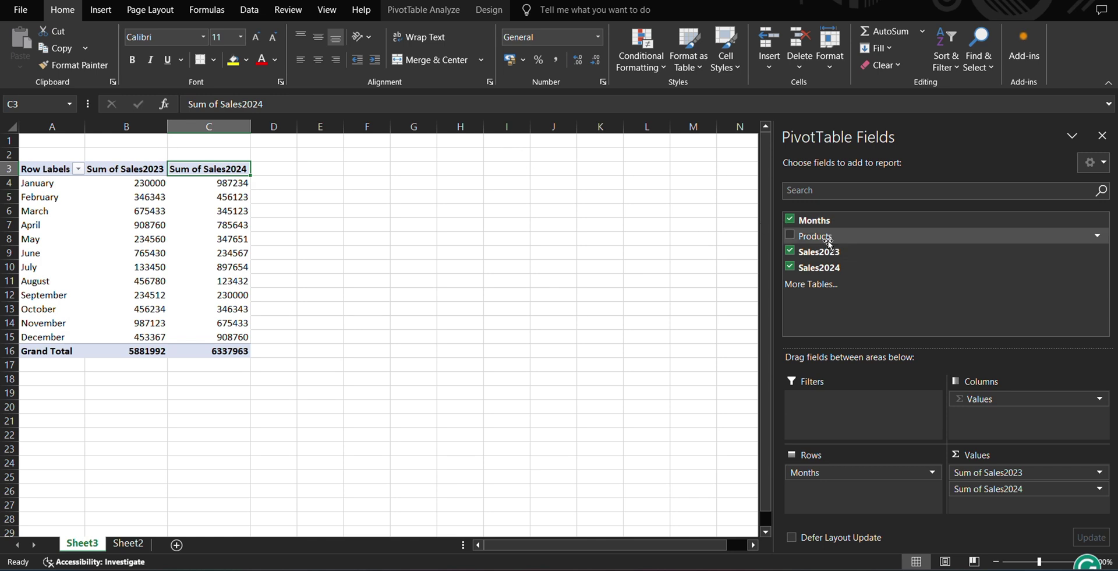
Add Products as a report filter of the PivotTable and filter it to show only Desktops
drag(829, 242, 824, 417)
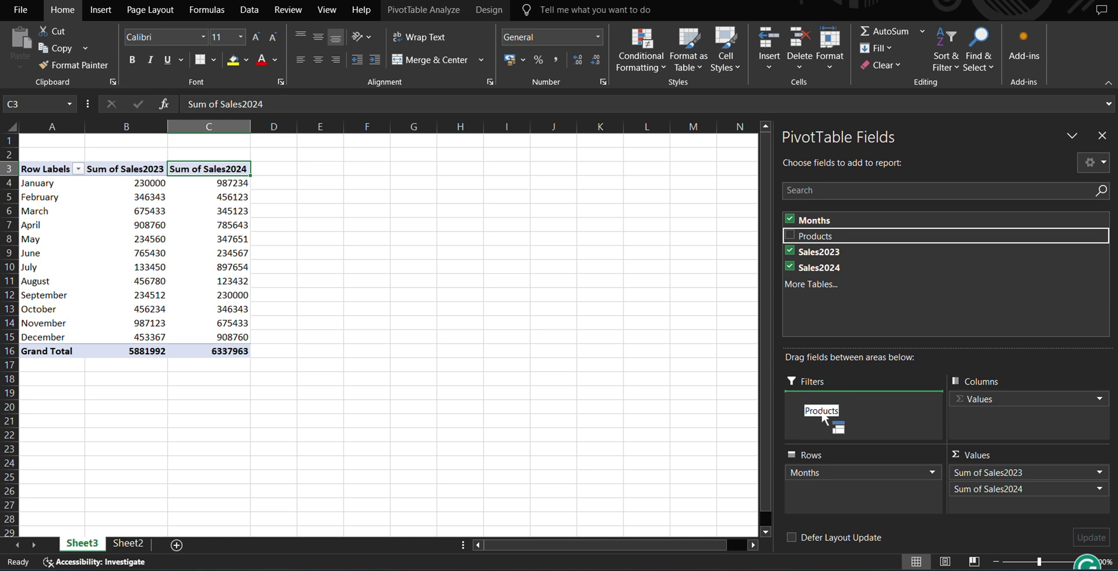
drag(823, 417, 823, 417)
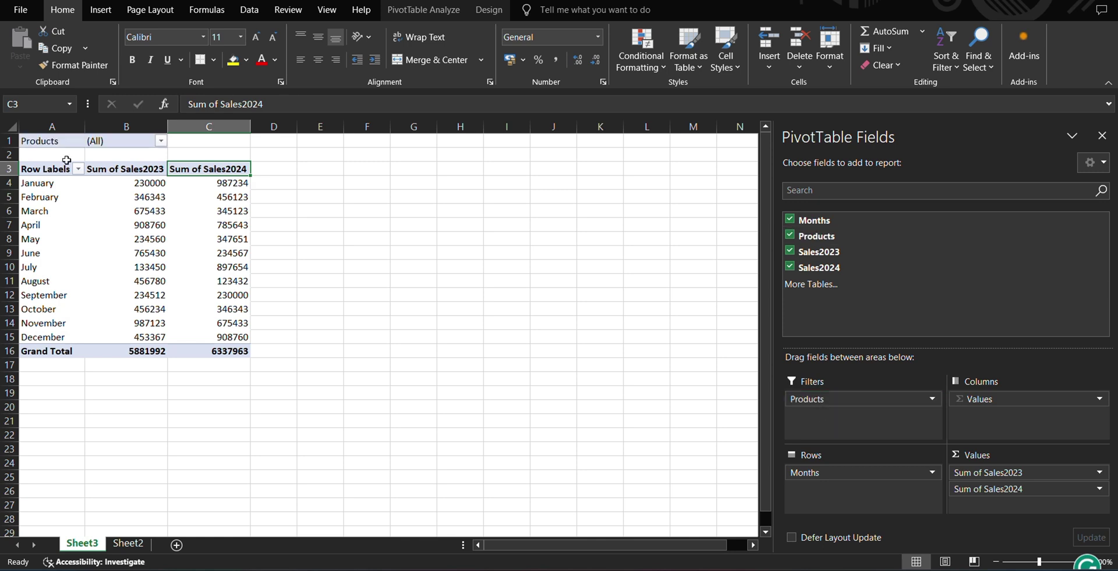
click(161, 142)
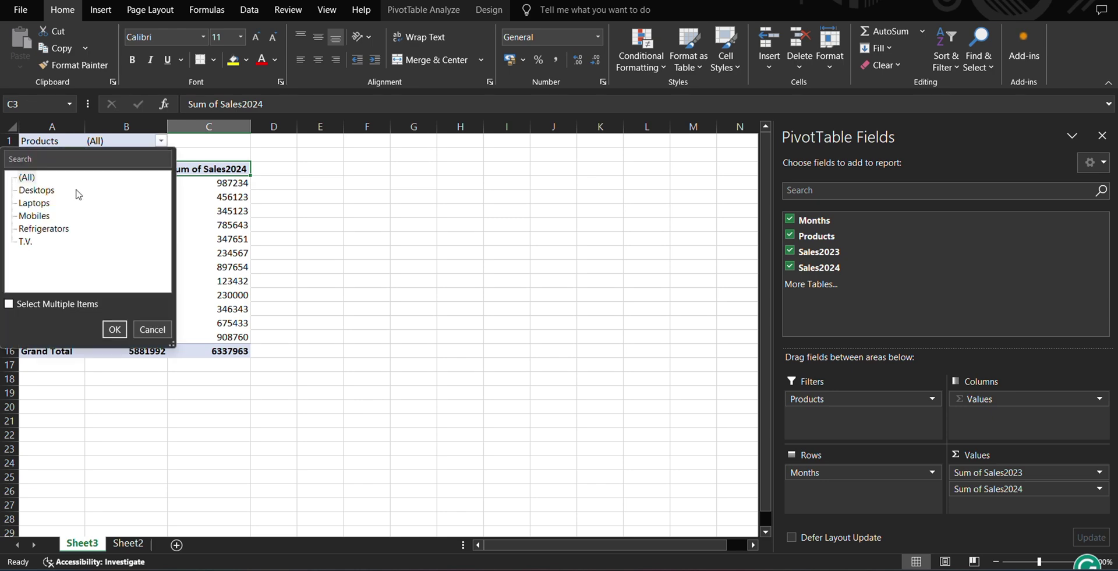
click(41, 193)
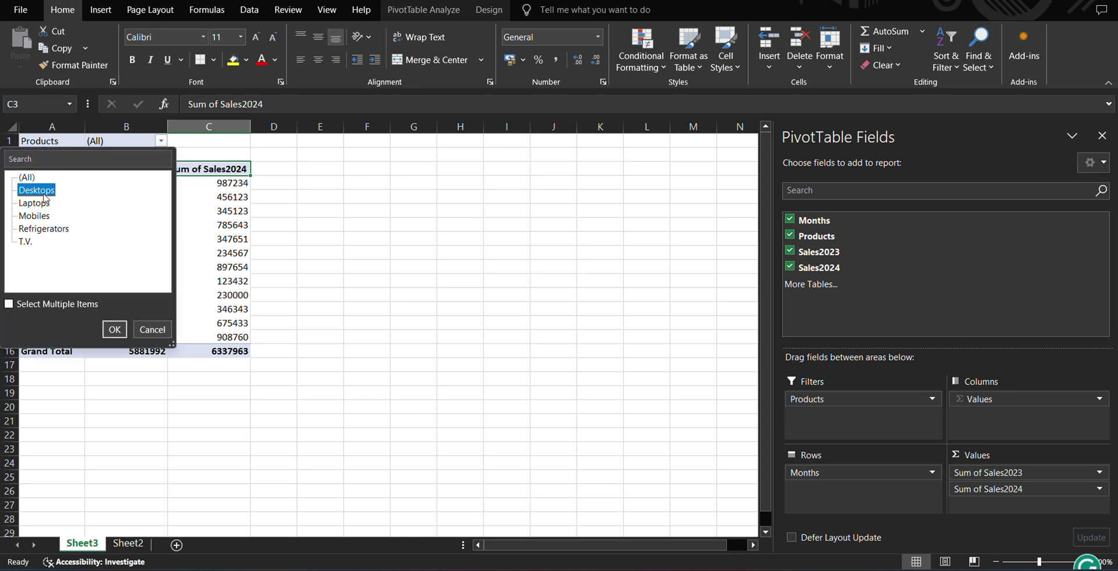
click(114, 329)
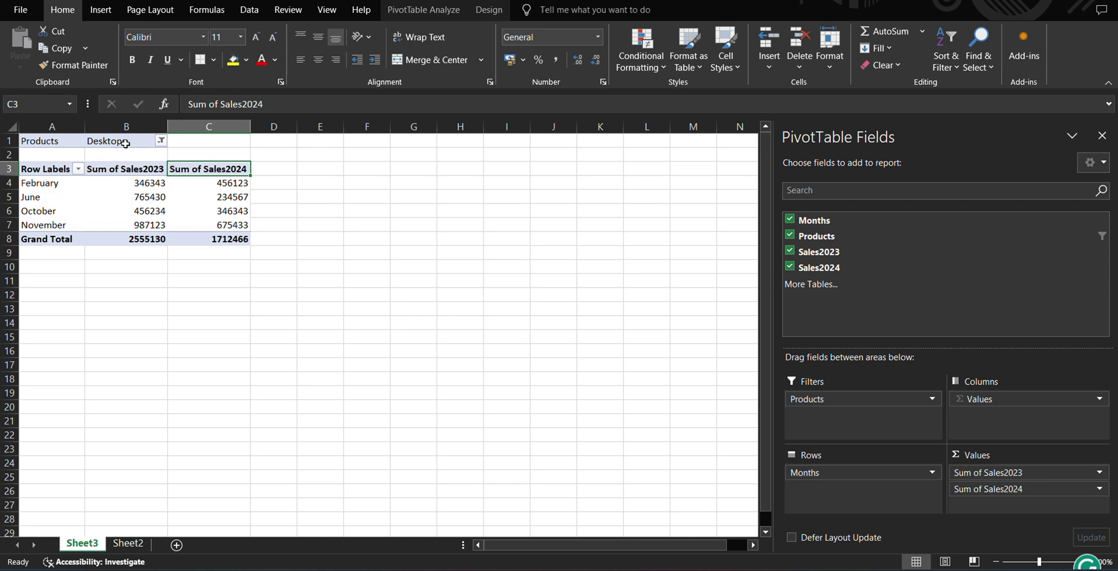
Switch the Products report filter to Refrigerators
click(161, 141)
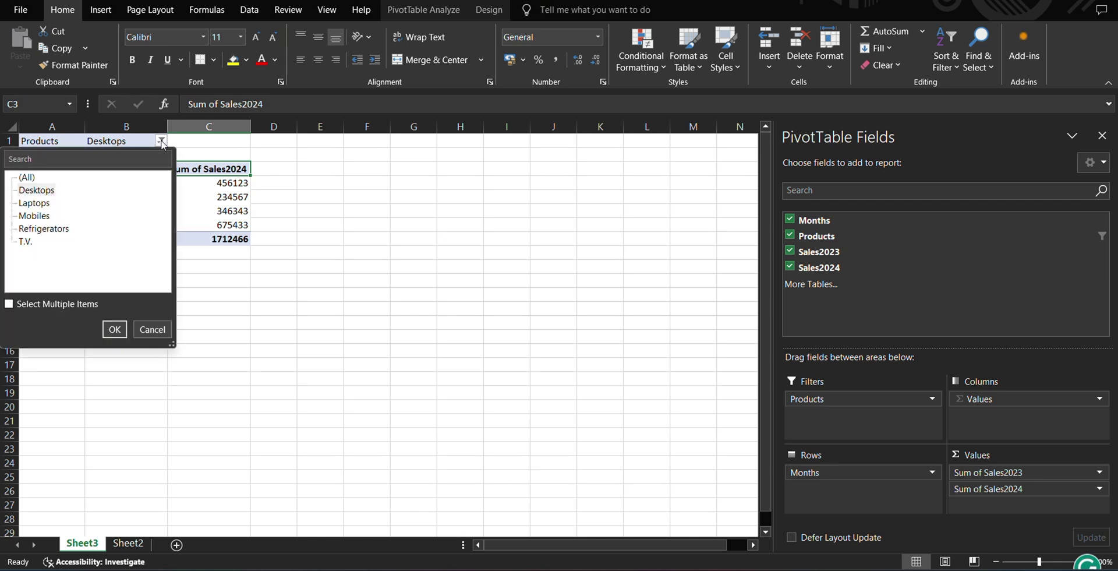
click(62, 233)
click(114, 329)
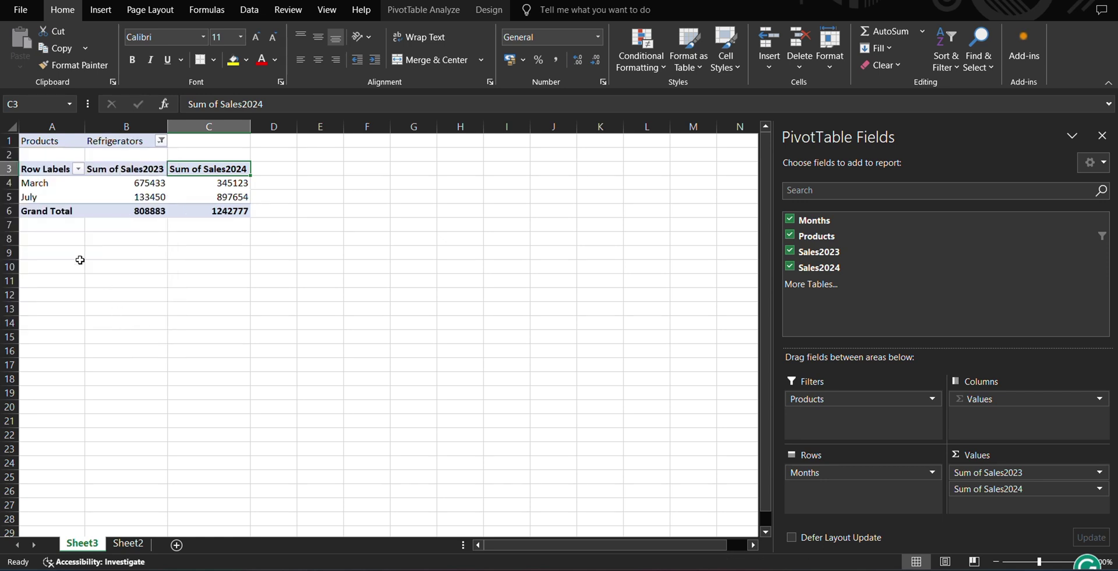
Filter the PivotTable by product to show only Laptops
click(160, 141)
click(44, 204)
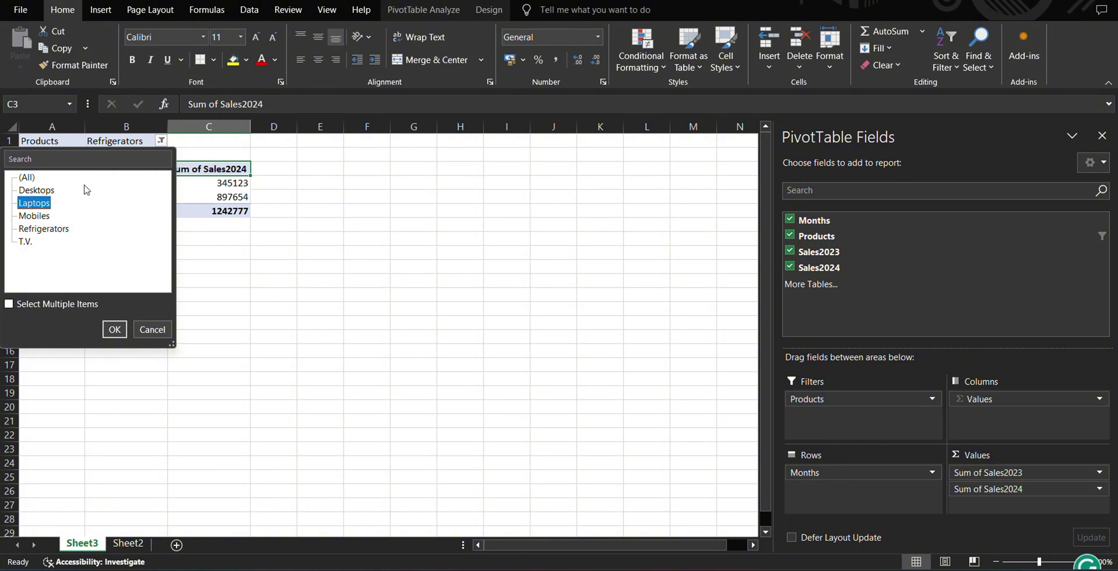
click(116, 329)
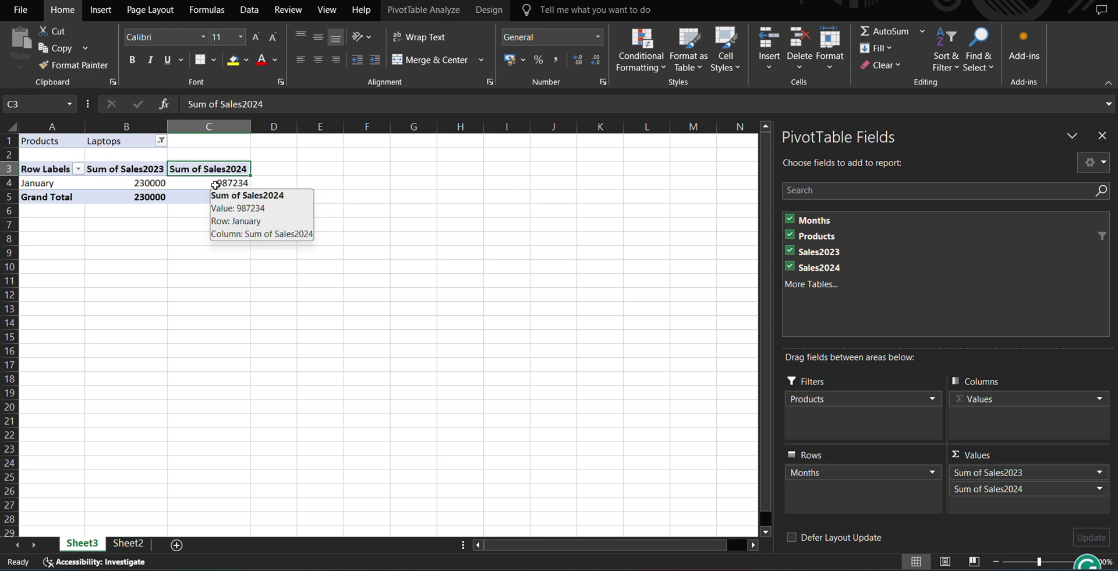
click(273, 239)
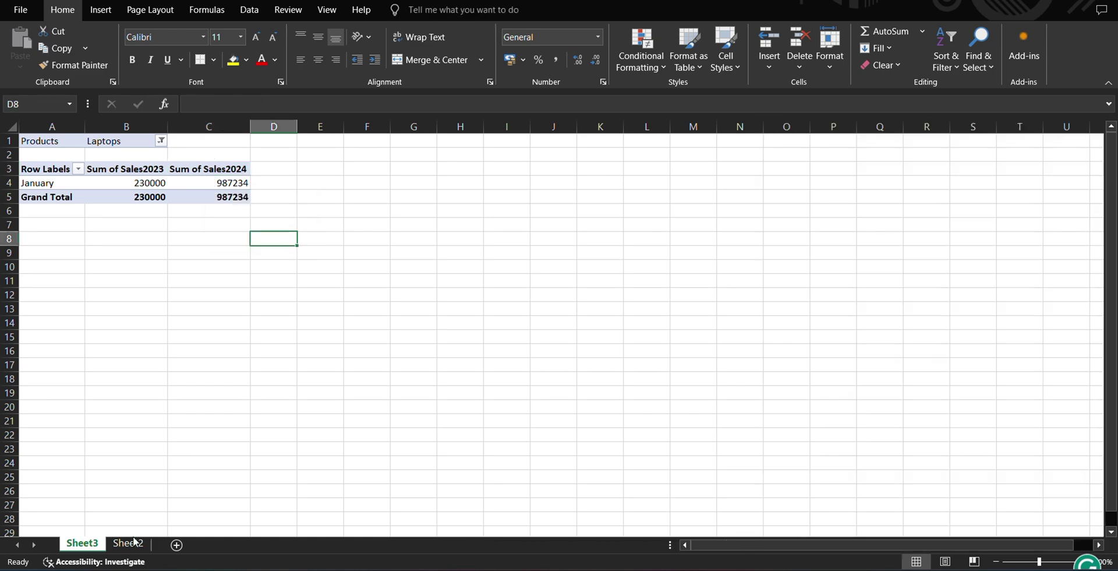
Add a Region column to the sales table on Sheet2, directly after Sales2024
click(128, 543)
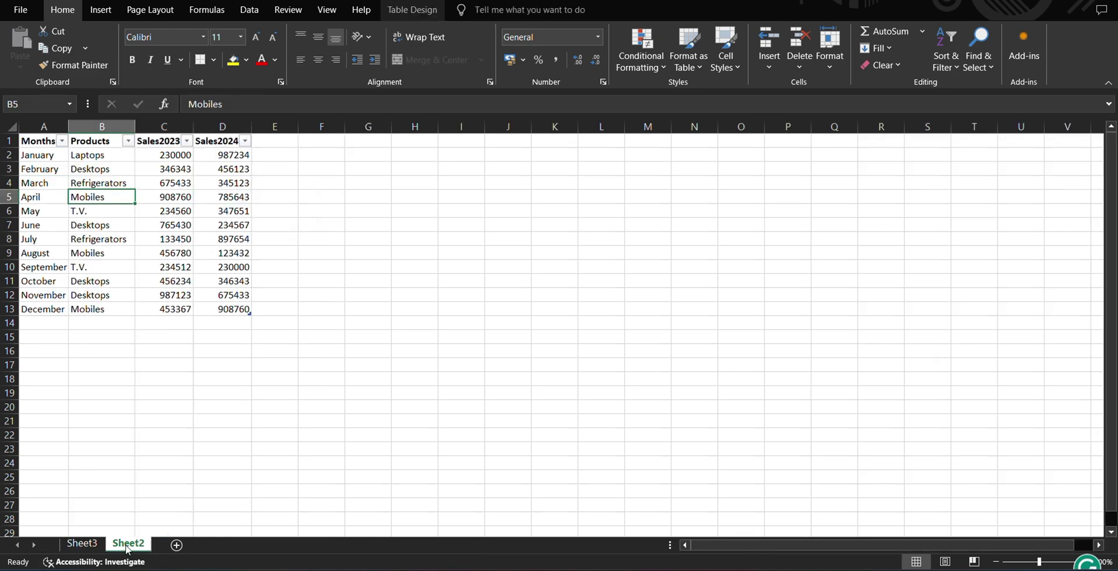
click(267, 142)
text(Region)
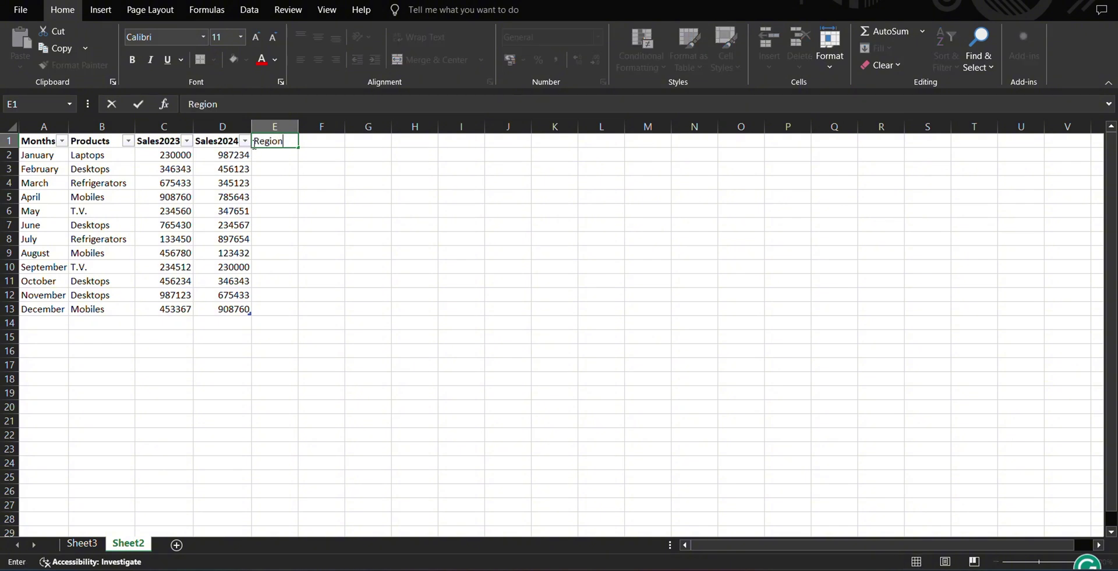
key(Return)
Enter the region codes E, N, S and W for January through April in the Region column
text(E)
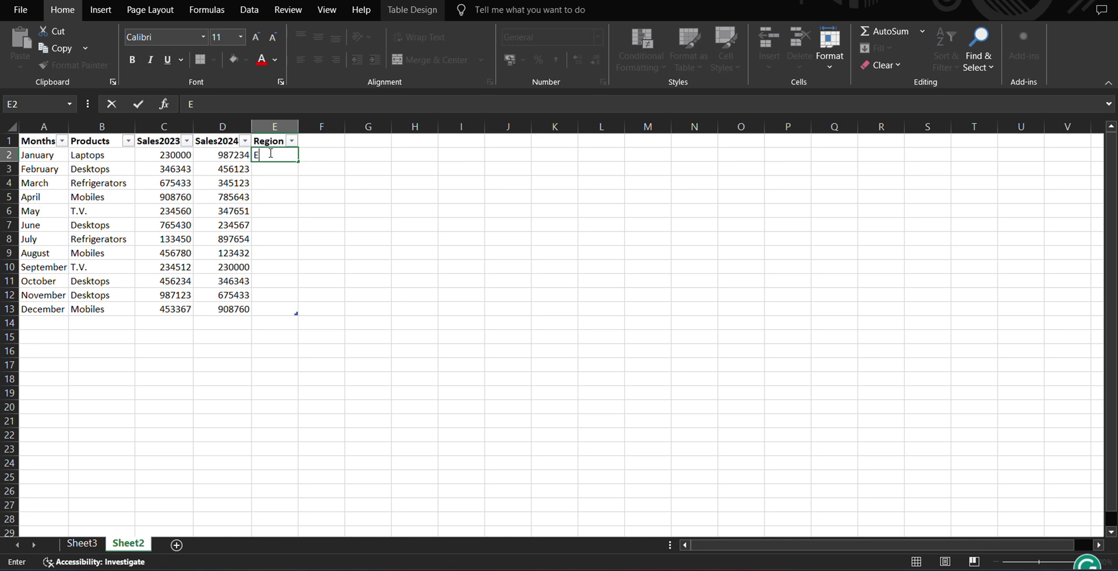
key(Return)
text(N)
key(Return)
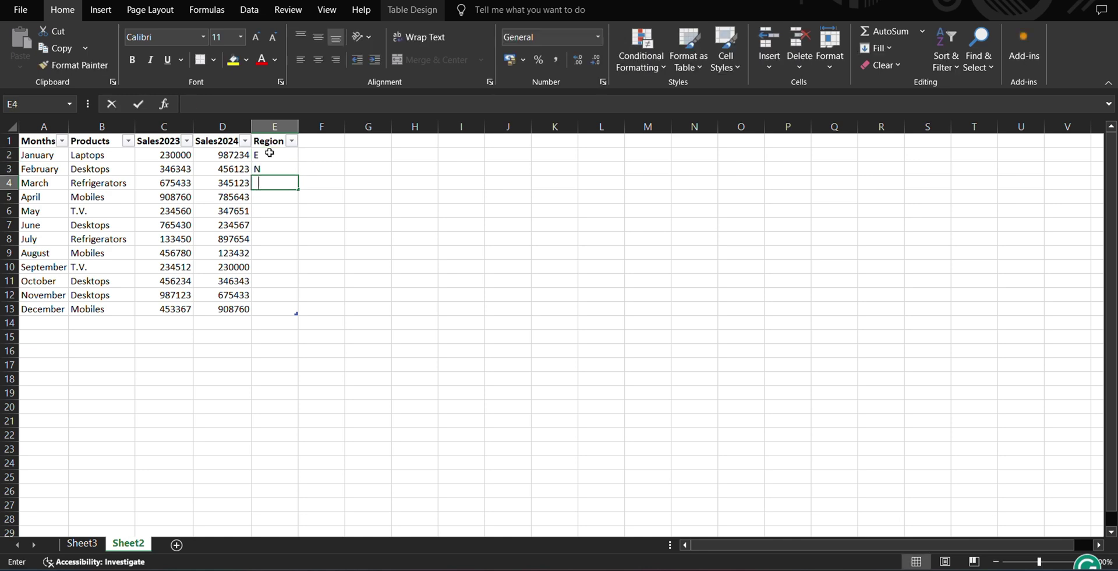
text(S)
key(Return)
text(W)
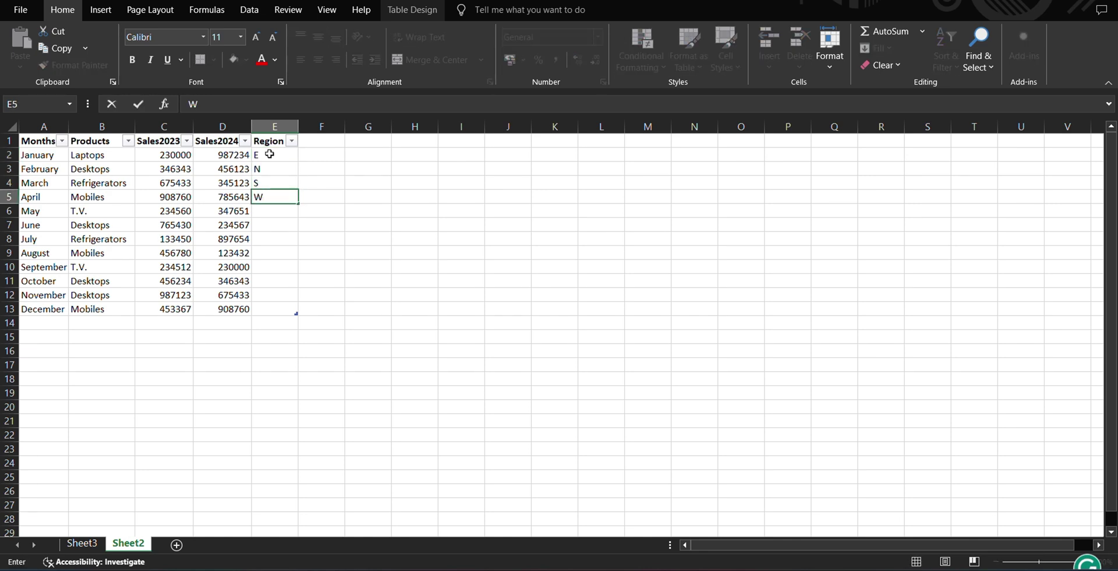
Copy the four region codes in E2:E5 into E6:E9 and E10:E13 to fill the Region column through December
drag(270, 152, 266, 192)
key(ctrl+c)
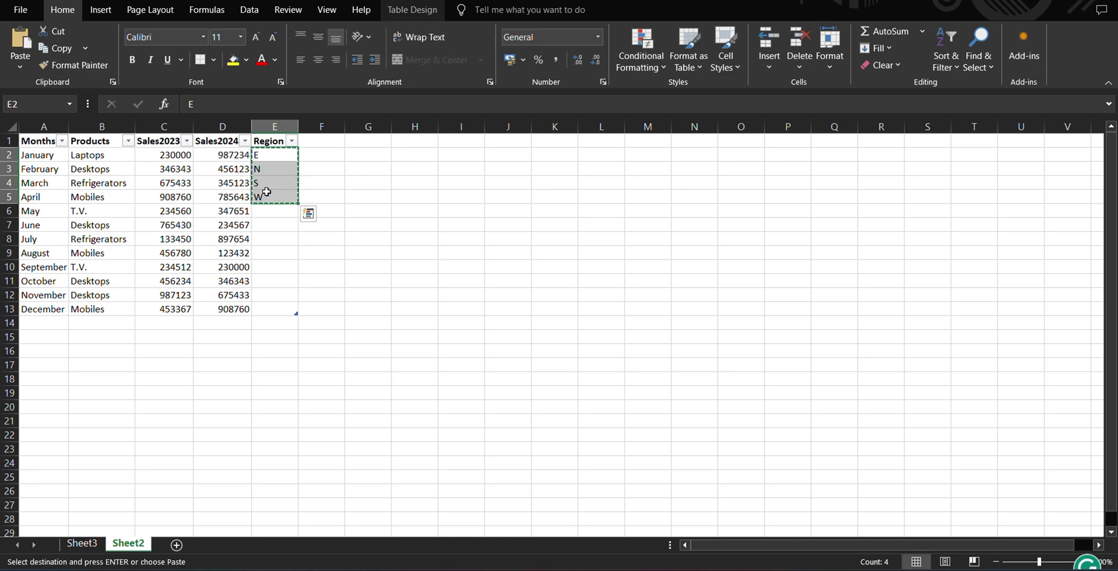
click(266, 210)
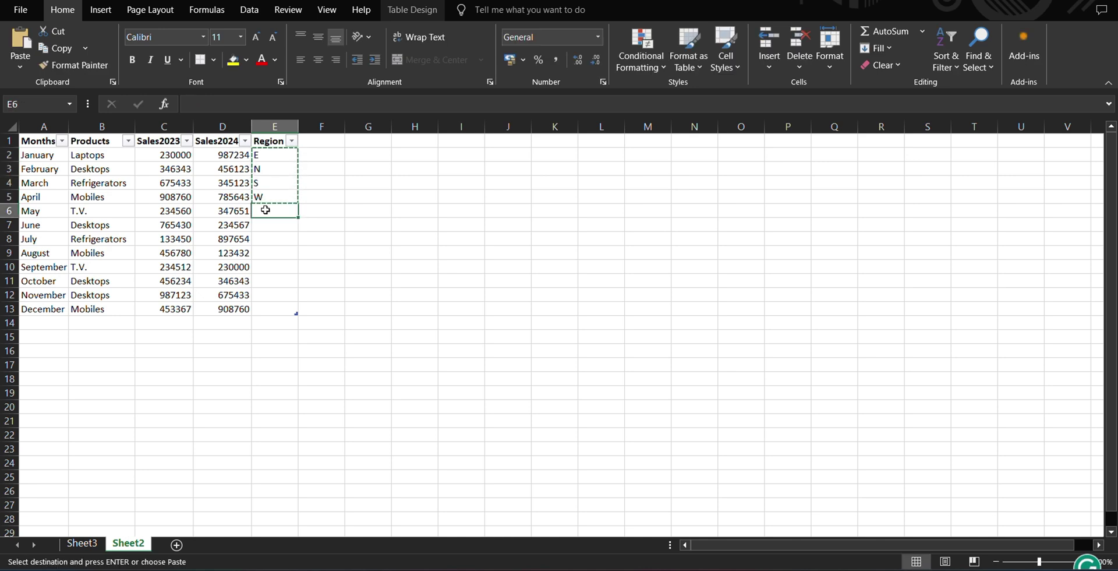
key(ctrl+v)
click(271, 268)
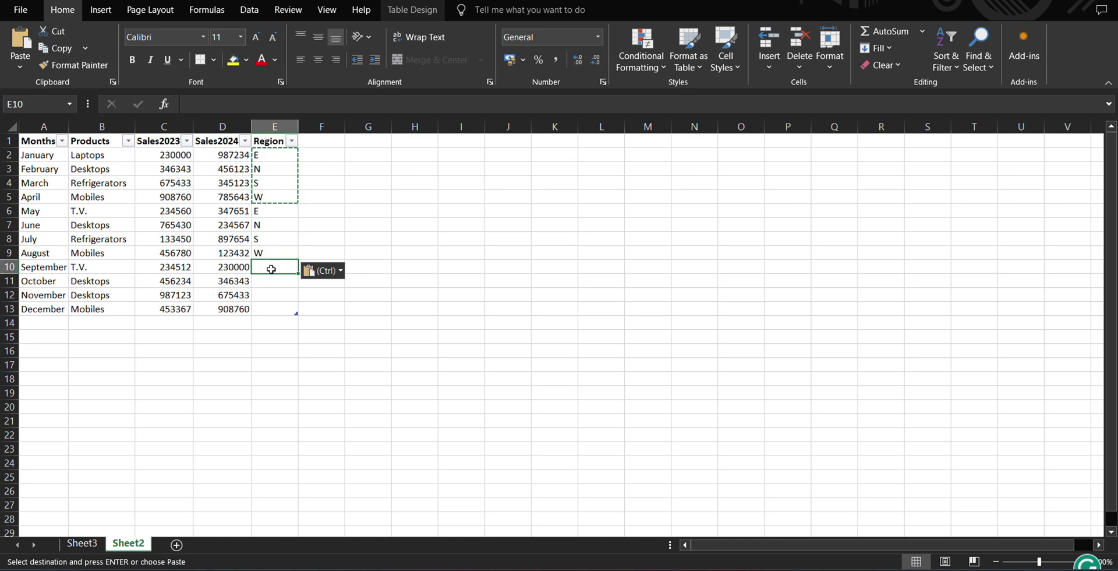
key(ctrl+v)
click(508, 224)
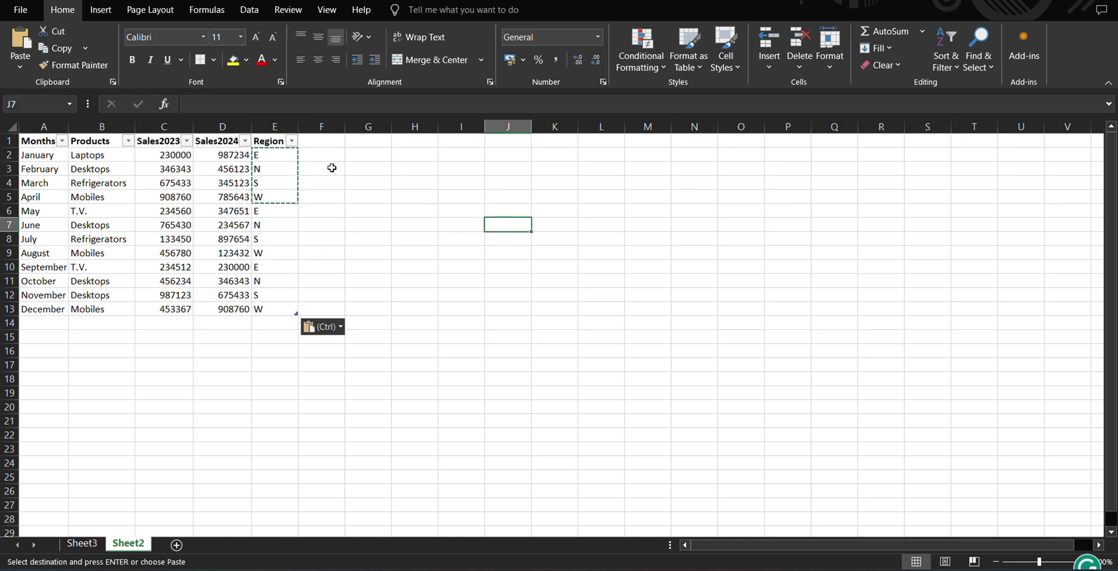
click(329, 157)
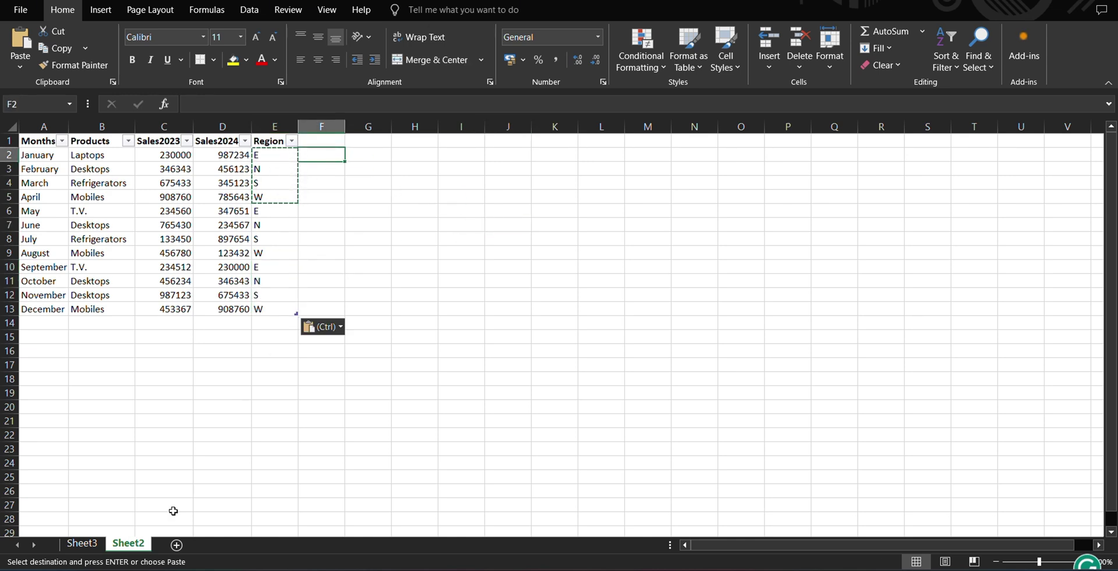
Return to the PivotTable on Sheet3 and check its field list for the Region field
click(86, 544)
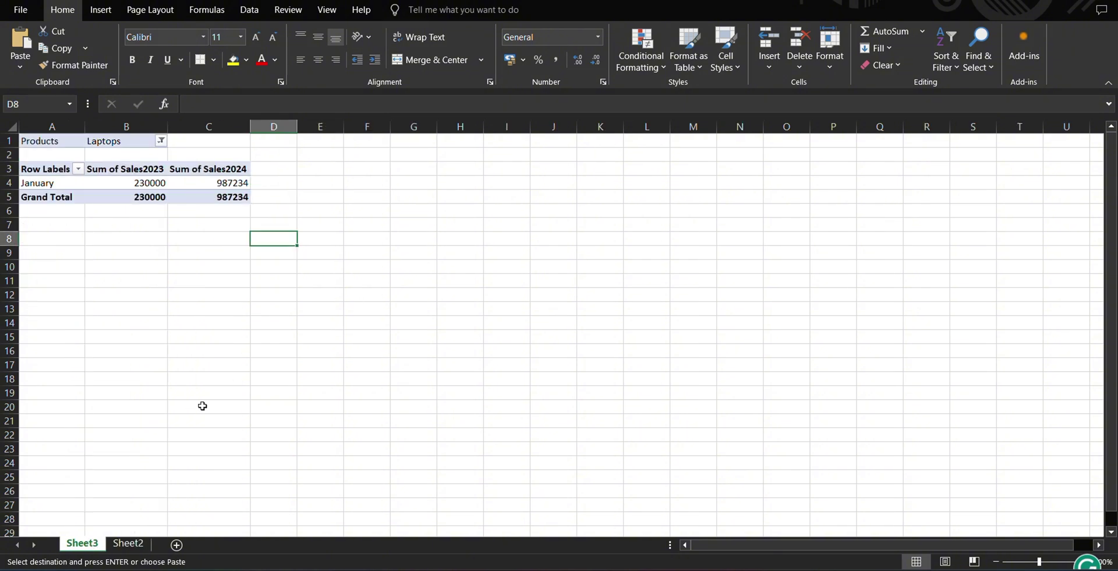
click(757, 282)
click(125, 169)
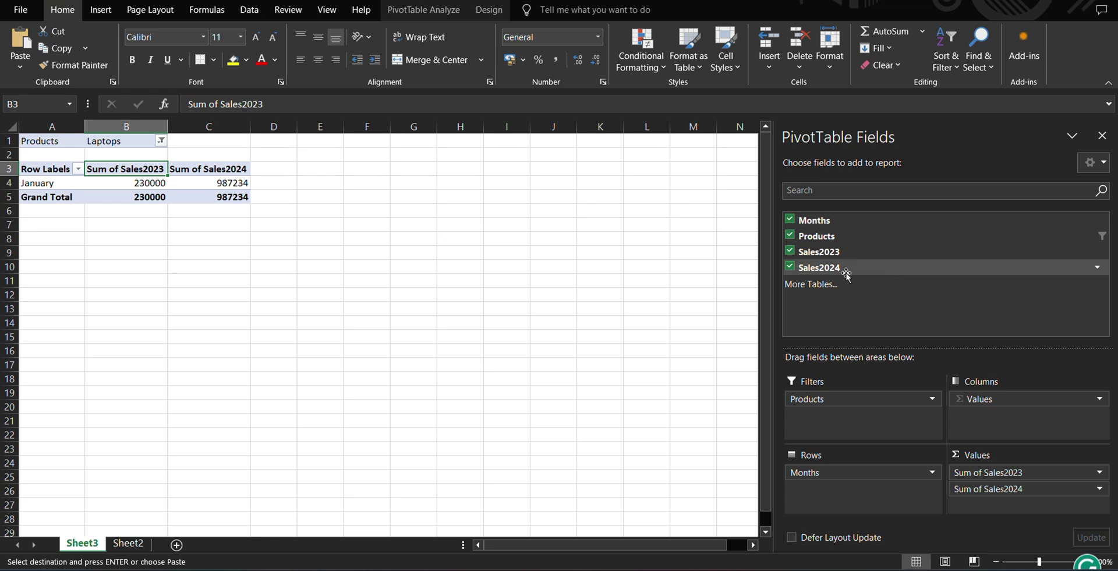
Refresh the PivotTable to load the Region field and add Region to the rows beneath Months
click(210, 170)
right_click(209, 170)
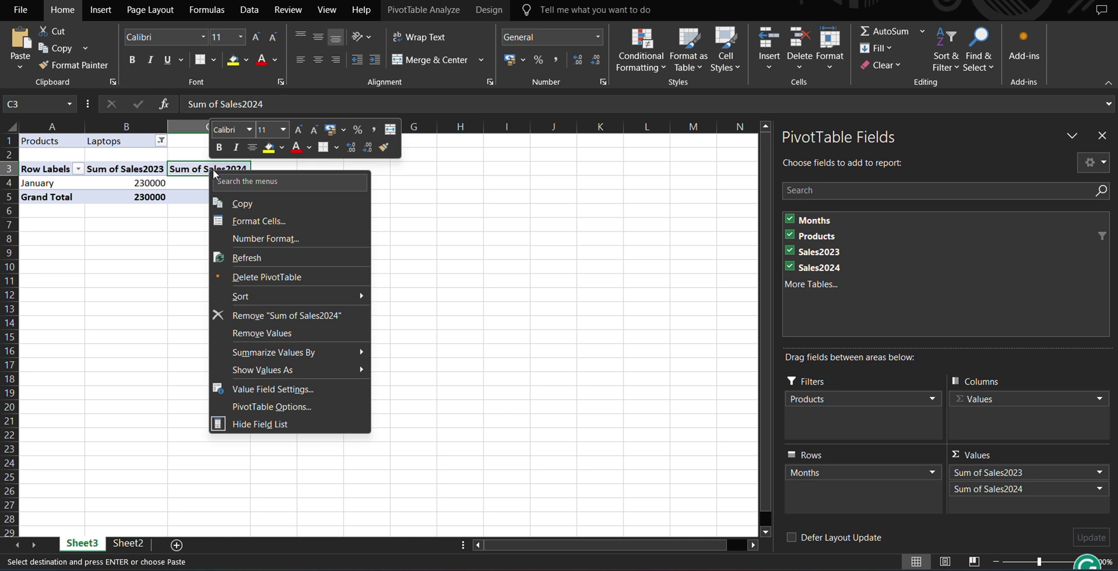
click(244, 259)
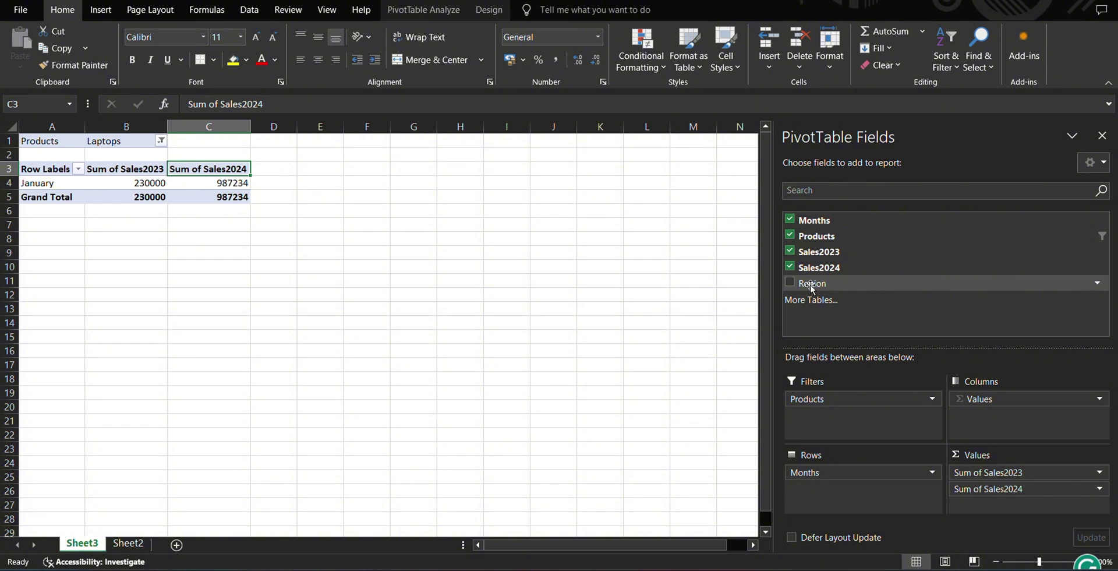
drag(813, 286, 808, 487)
Set the PivotTable's Products filter to (All)
click(161, 141)
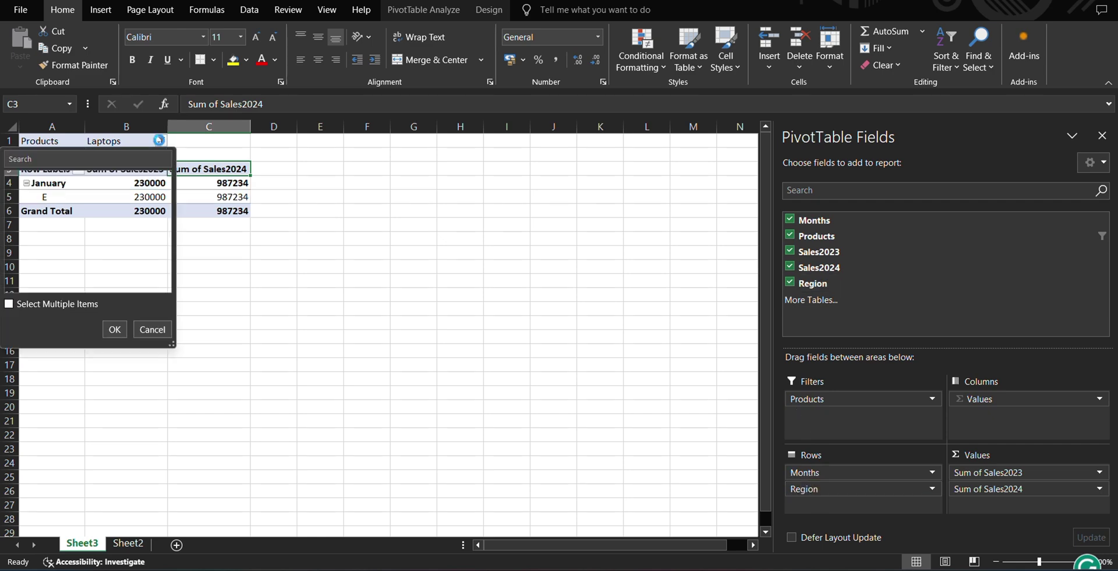
click(30, 177)
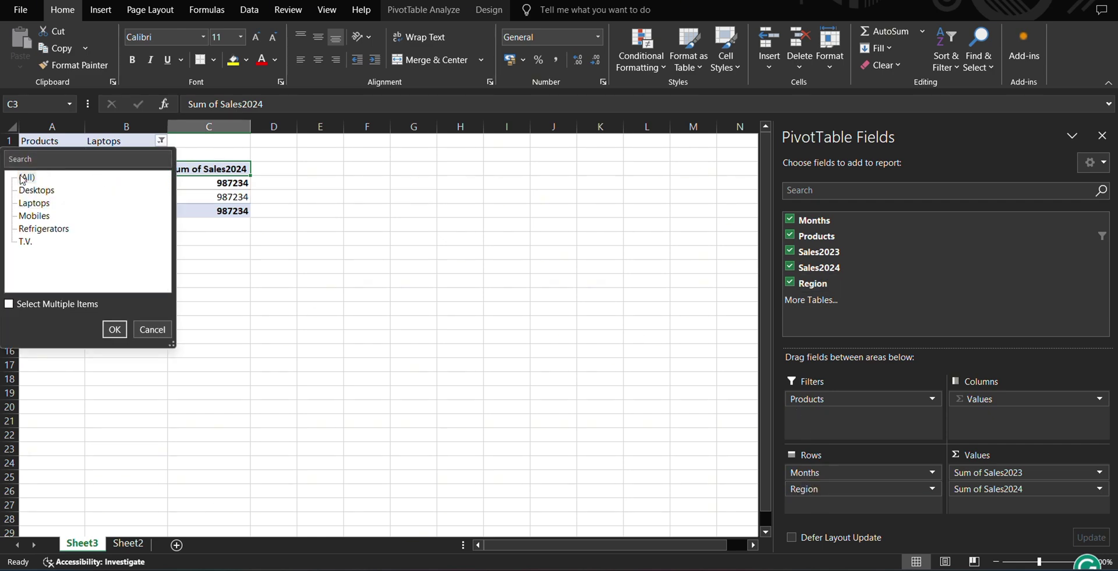
click(114, 330)
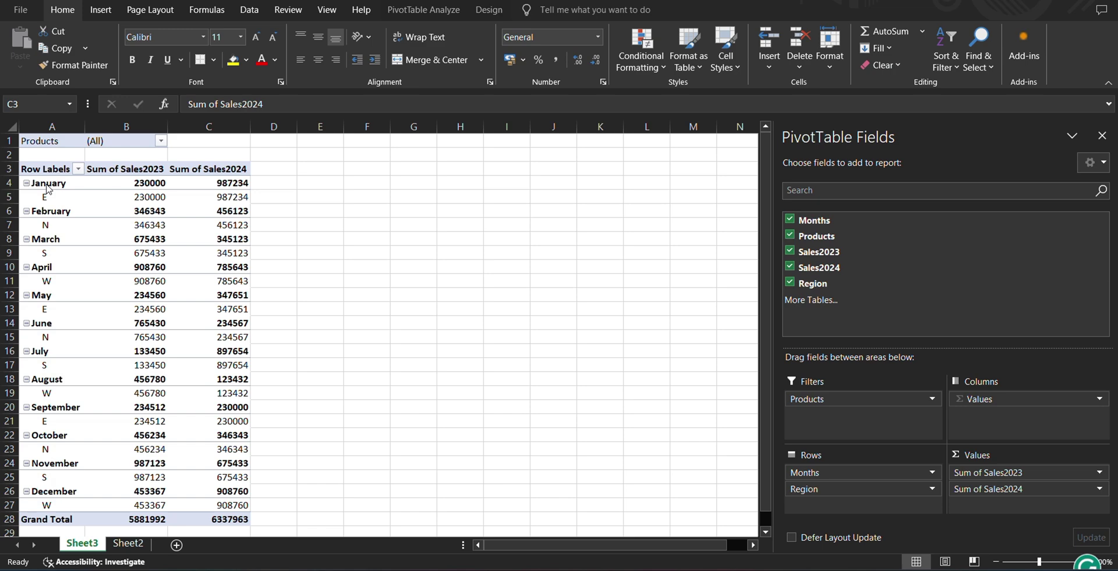
Swap the PivotTable fields so that Region is the report filter and Products sits beneath Months in the rows
click(852, 490)
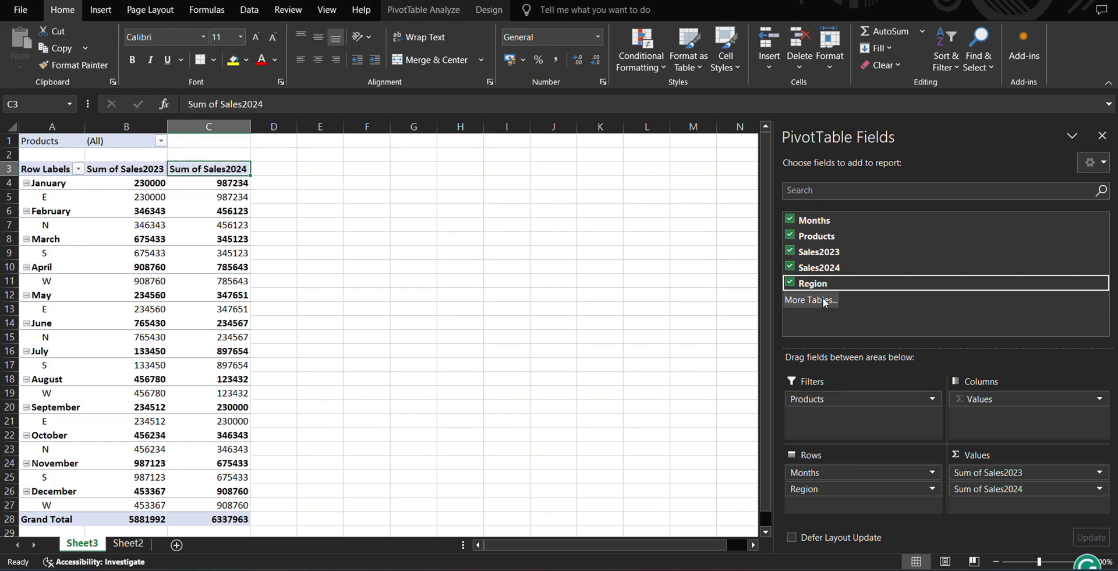
drag(815, 284, 816, 486)
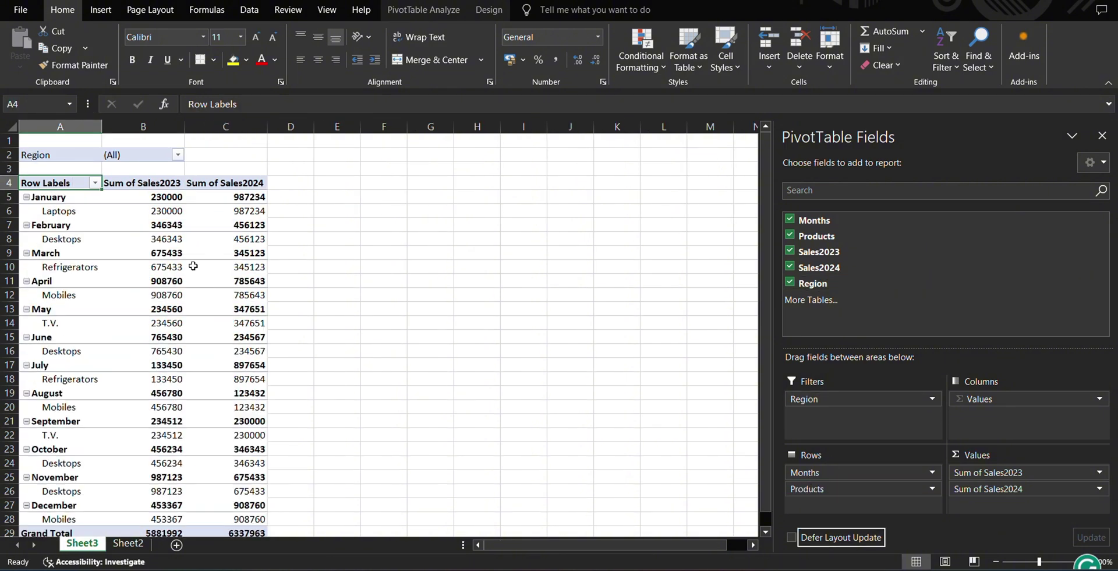
Filter the PivotTable to show only region E
click(177, 155)
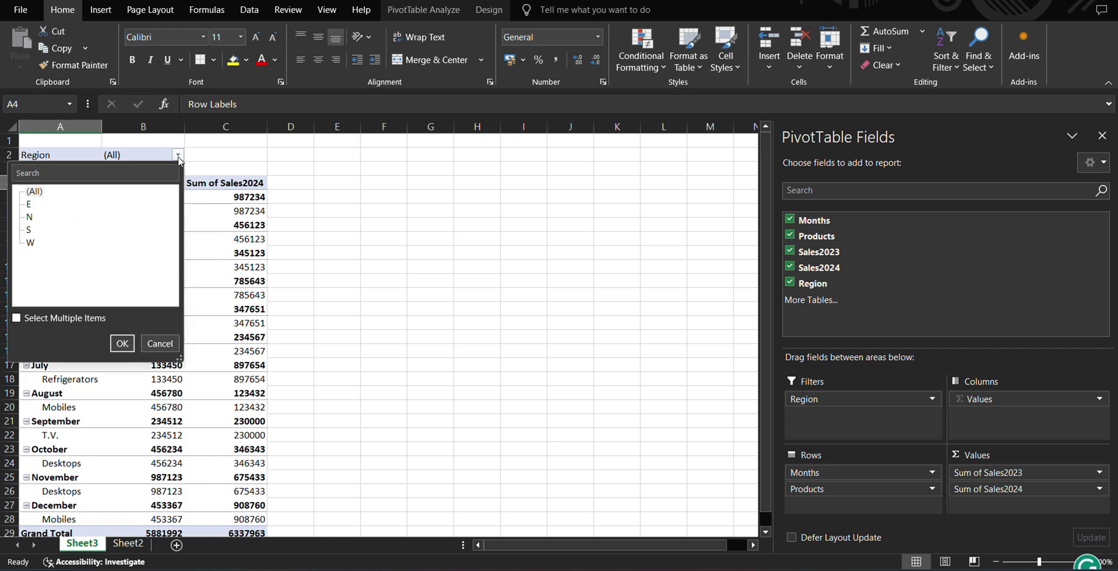
click(30, 206)
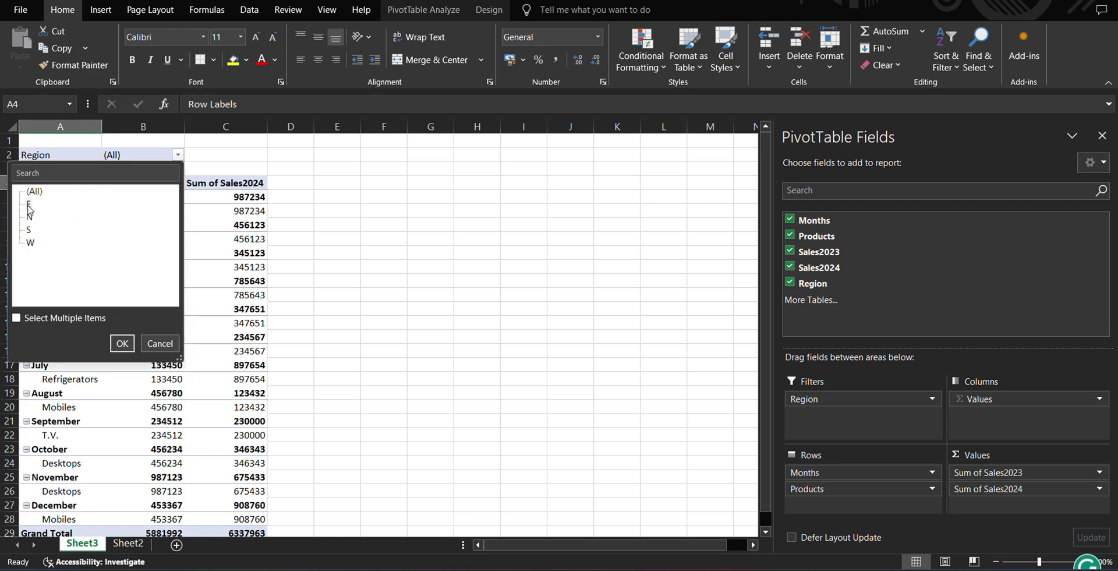
click(123, 344)
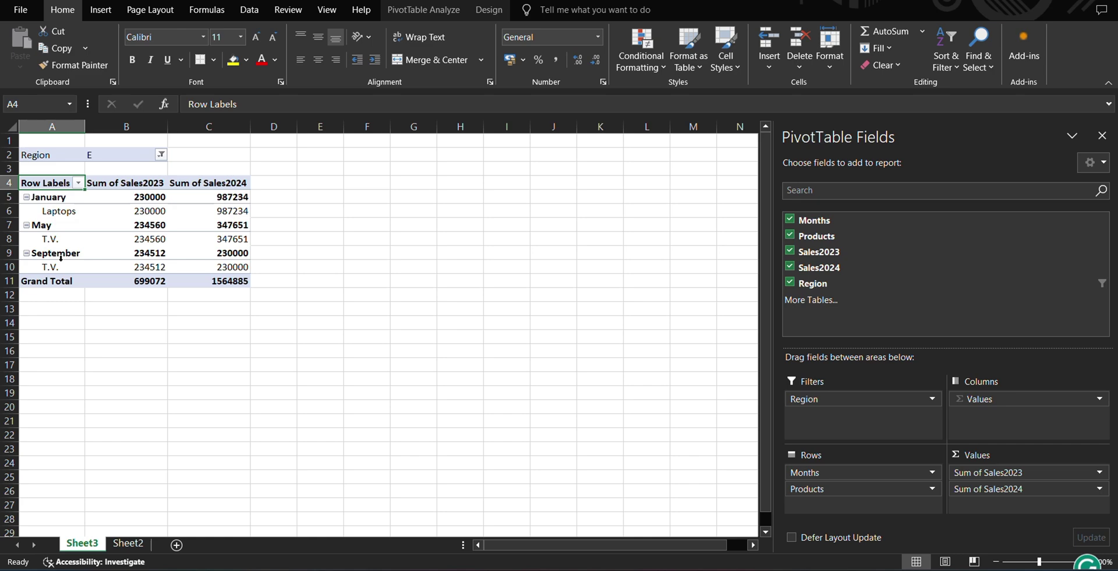
Change the PivotTable's Region filter to S
click(161, 154)
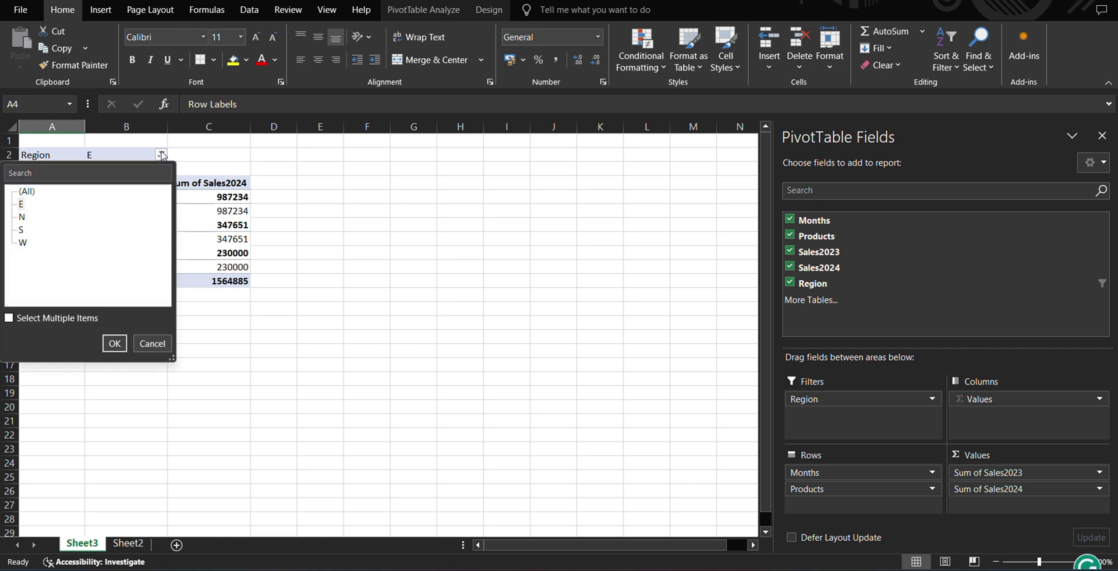
click(21, 230)
click(114, 343)
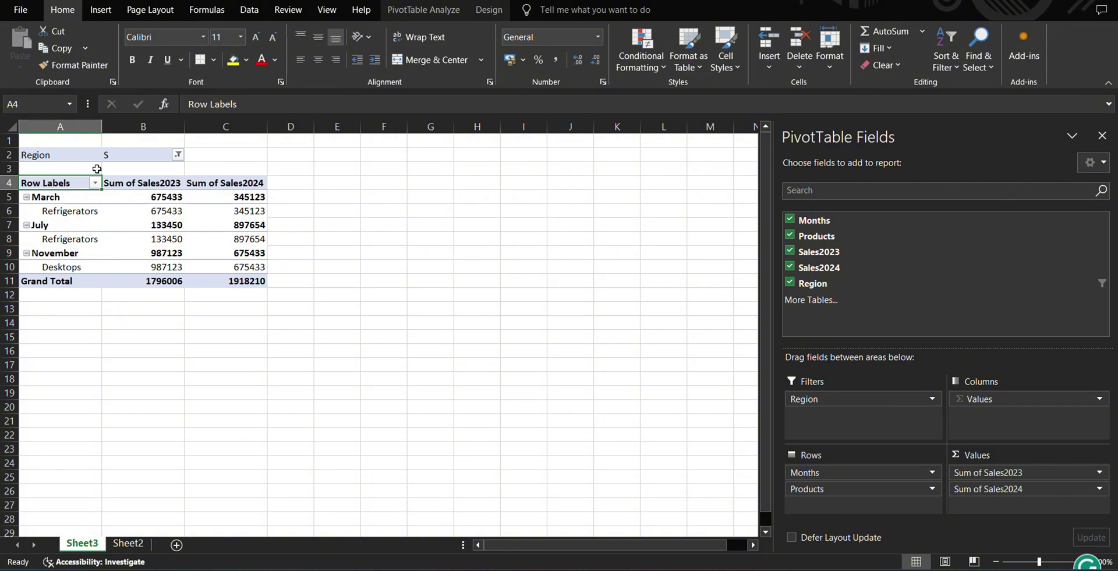